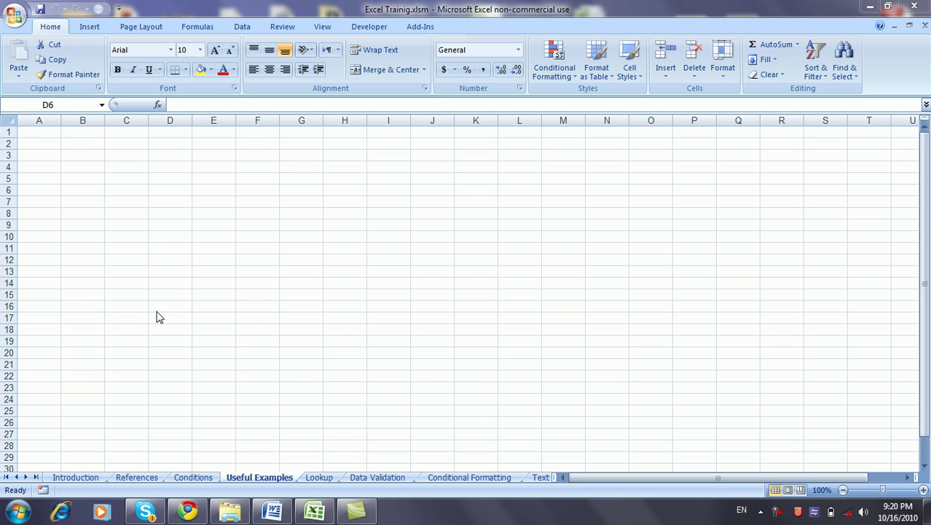
- Enter the heading Items in D5 and list Item 1 through Item 8 below it in D6:D13
click(176, 178)
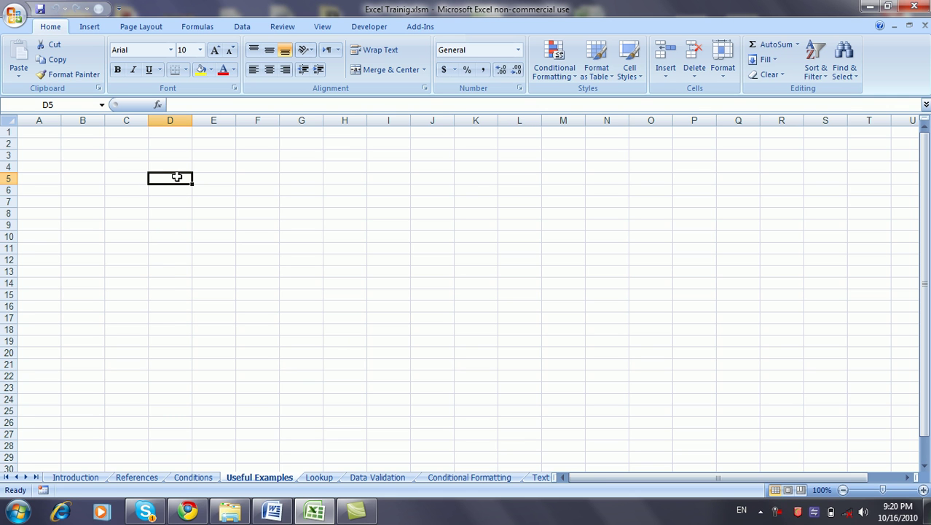
text(Items)
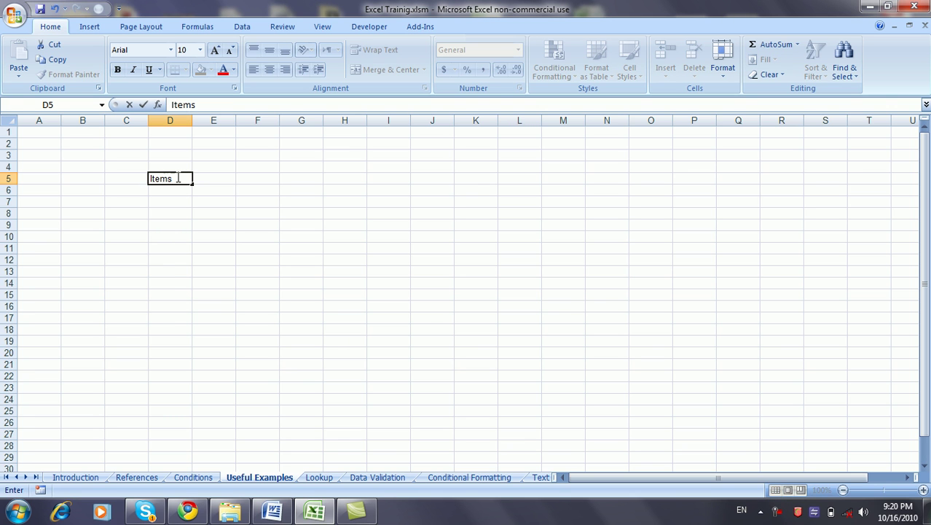
key(Return)
text(Item 1)
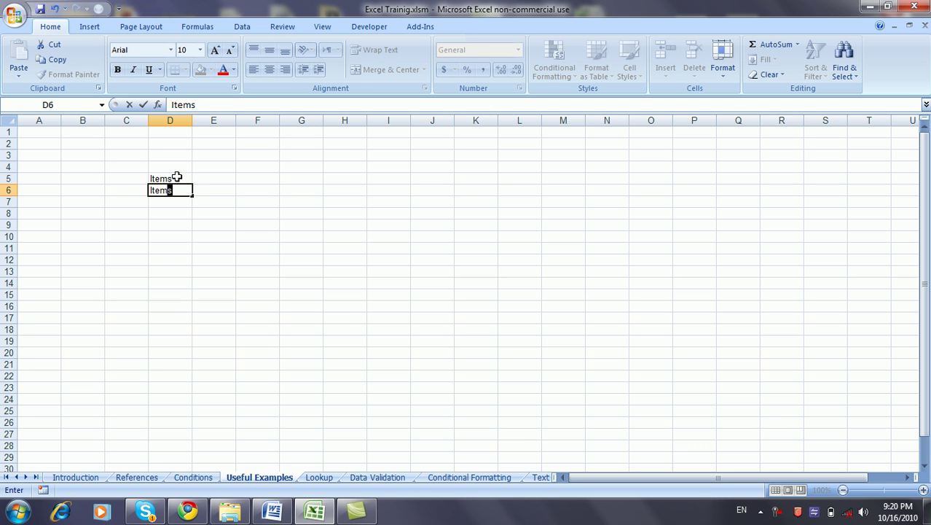
key(Return)
text(Item)
key(BackSpace)
key(BackSpace)
key(BackSpace)
key(BackSpace)
text(tem 2)
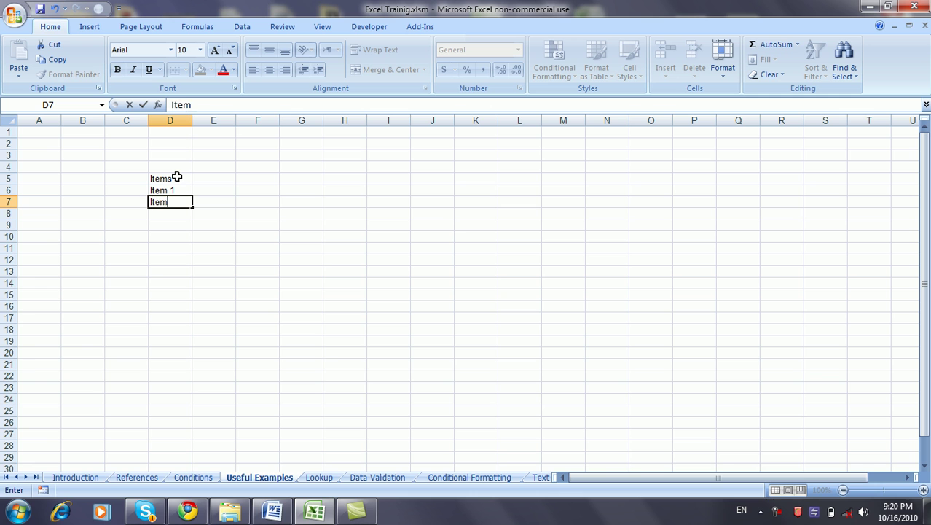
key(Return)
drag(181, 191, 191, 278)
- Add a prices column with its heading in E5 and the values 5, 3, 6, 1, 6, 7, 8 and 4 in E6:E13
click(216, 178)
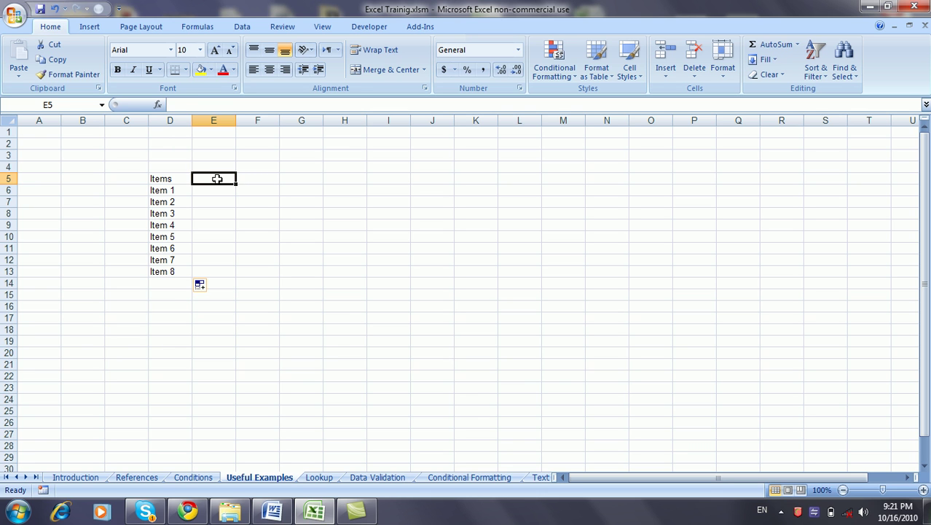
text(prices)
key(Return)
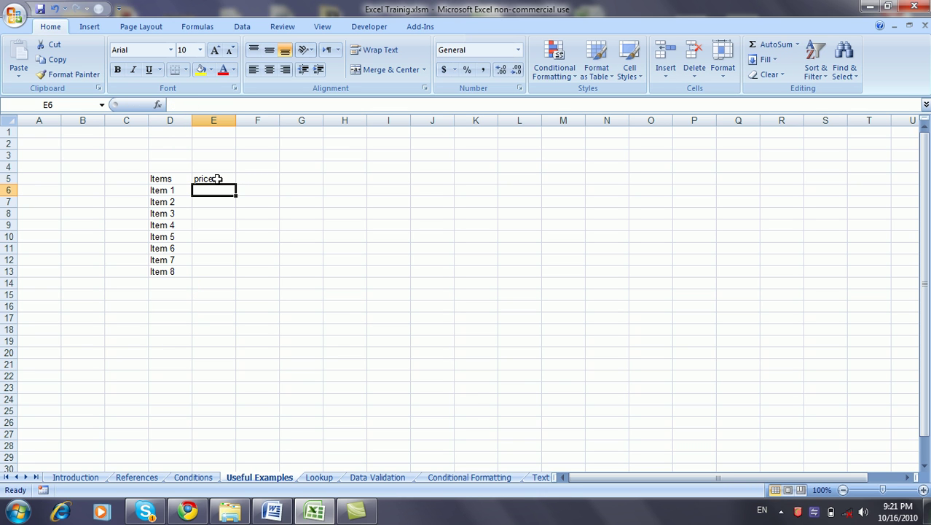
text(5)
key(Return)
text(3)
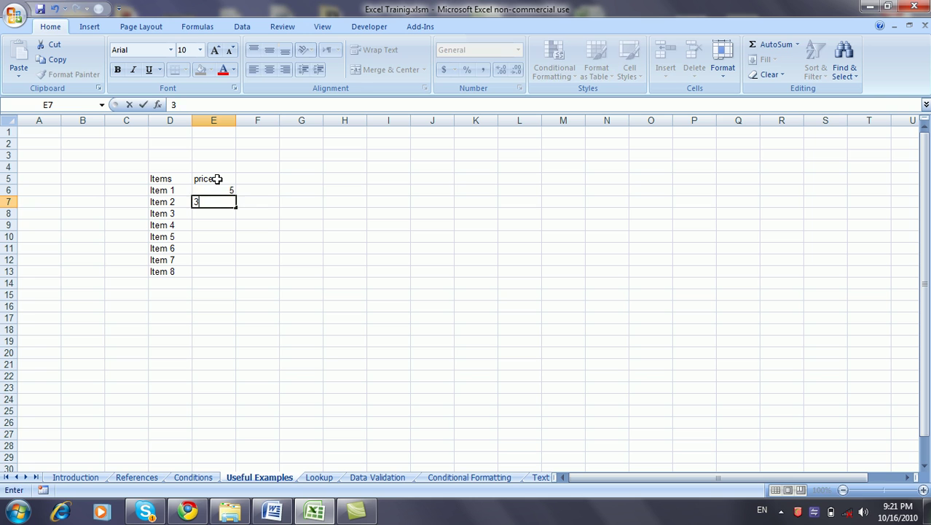
key(Return)
text(6)
key(Return)
text(1)
key(Return)
text(6)
key(Return)
text(7)
key(Return)
text(8)
key(Return)
text(4)
key(Return)
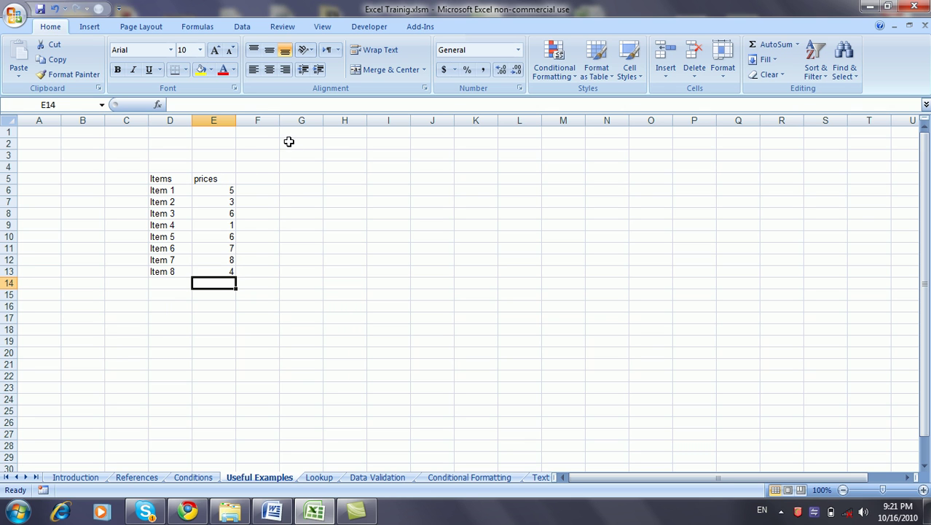
- Add the heading Qty in F5 and center the headings in D5:F5 both vertically and horizontally
click(266, 179)
text(Qty)
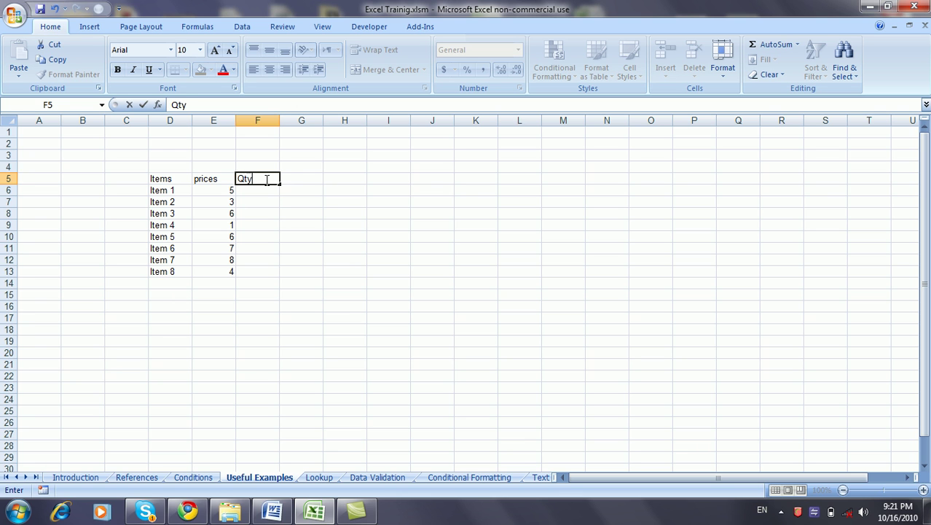
key(Return)
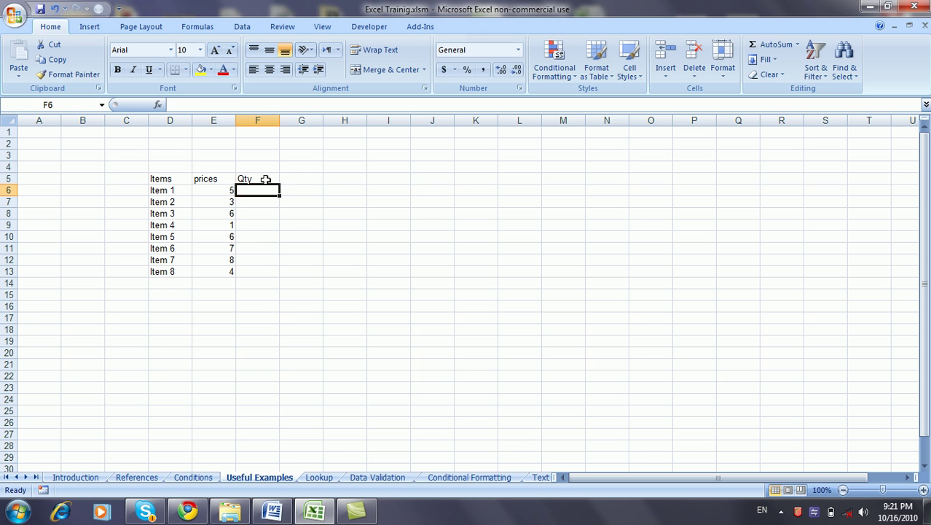
drag(179, 179, 252, 179)
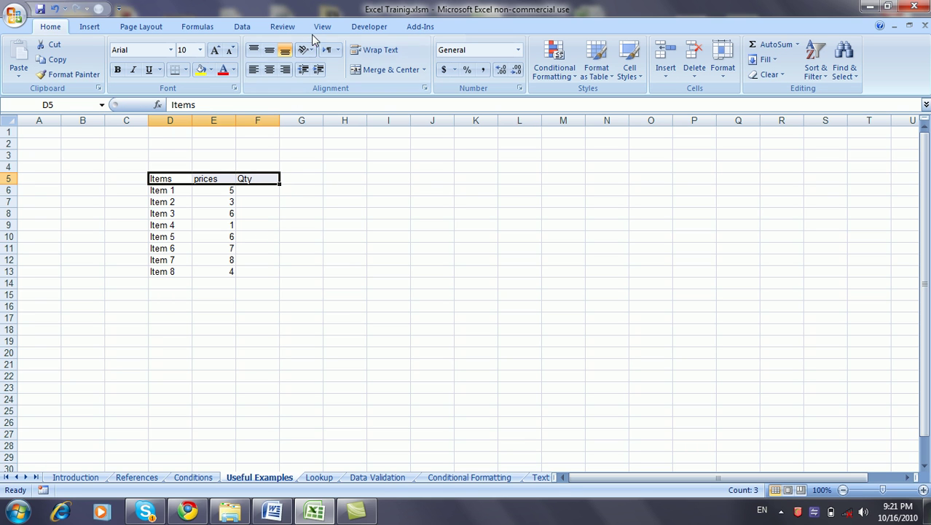
click(274, 51)
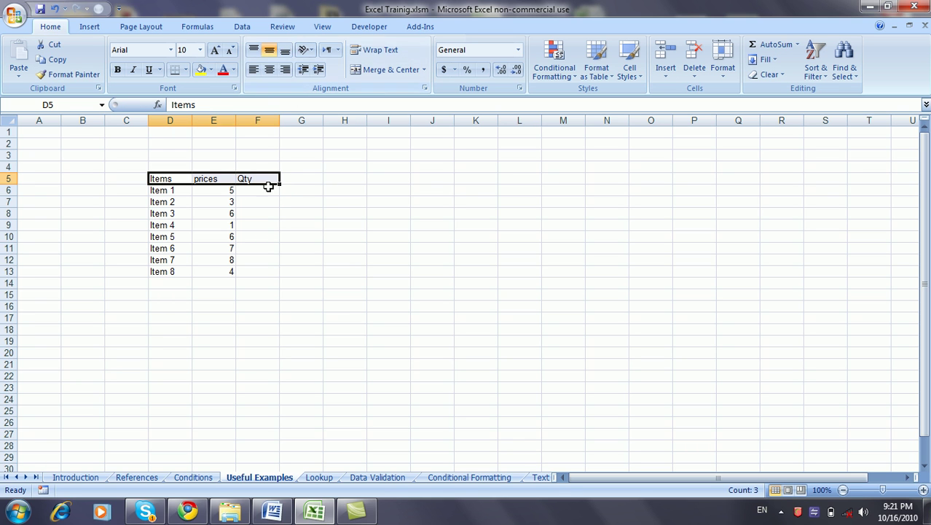
click(269, 70)
- Enter the quantities 100, 200, 500, 600, 300, 4000, 60 and 199 in F6:F13
click(267, 195)
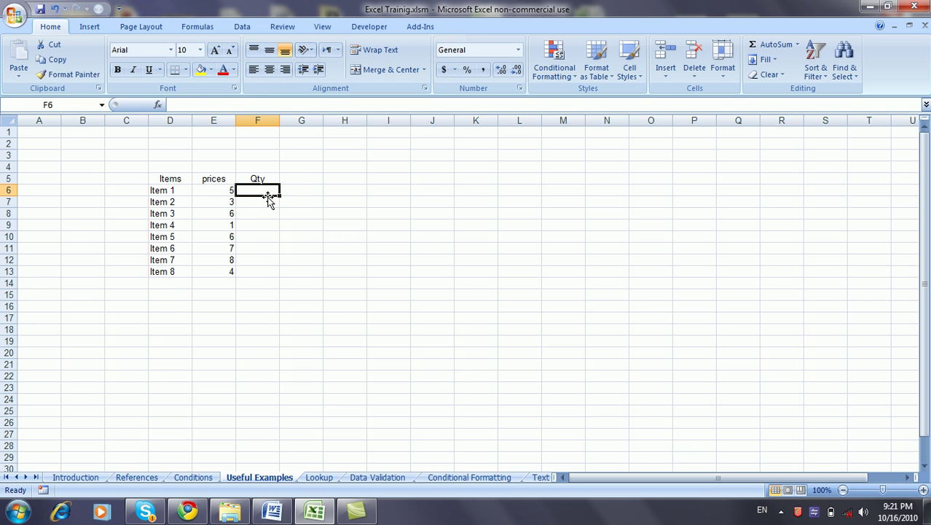
text(100)
key(Return)
text(200)
key(Return)
text(500)
key(Return)
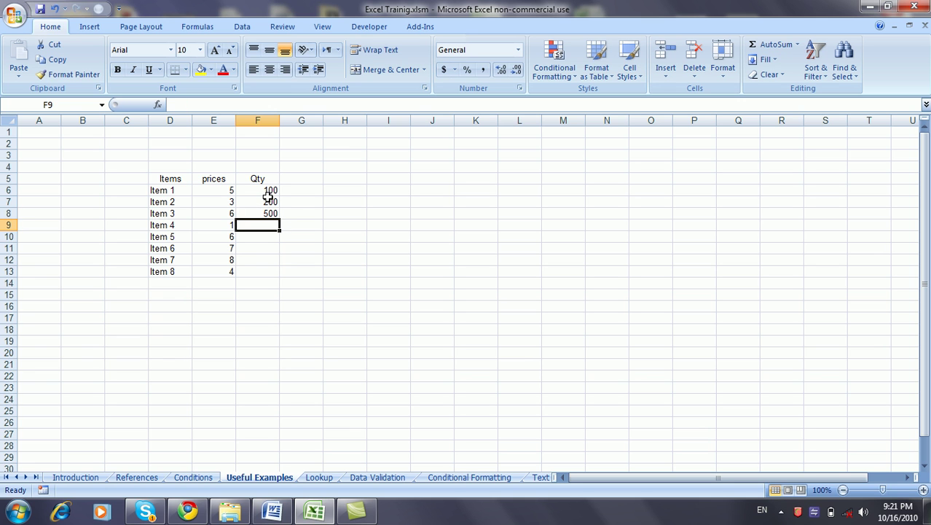
text(600)
key(Return)
text(300)
key(Return)
text(4000)
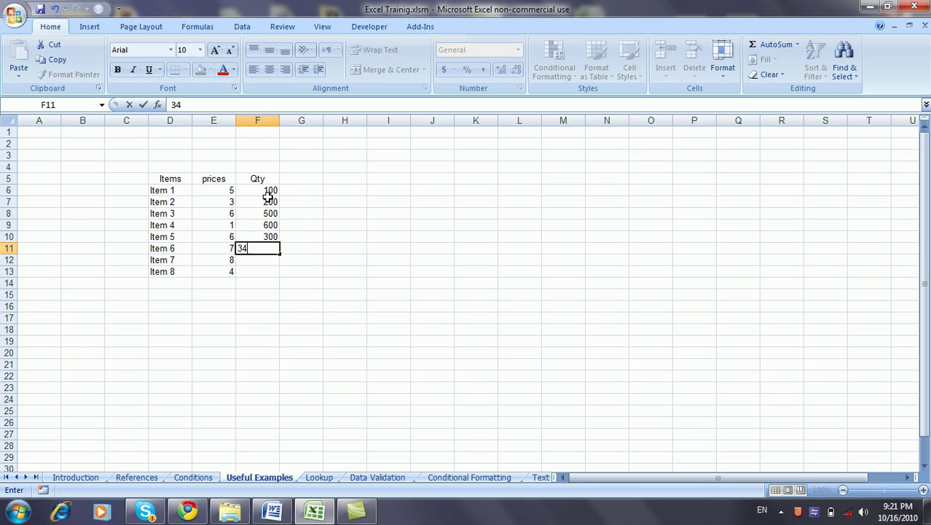
key(BackSpace)
key(BackSpace)
key(BackSpace)
key(BackSpace)
text(4000)
key(Return)
text(60)
key(Return)
text(199)
key(Return)
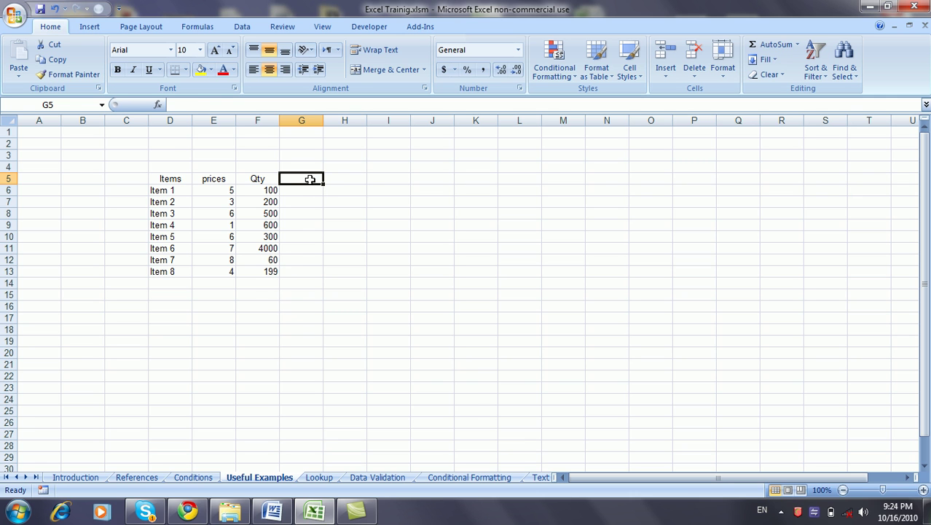
- Add a Total Value column in G5:G13 that multiplies each item's price by its quantity, starting with =E6*F6
text(Total Value)
key(Return)
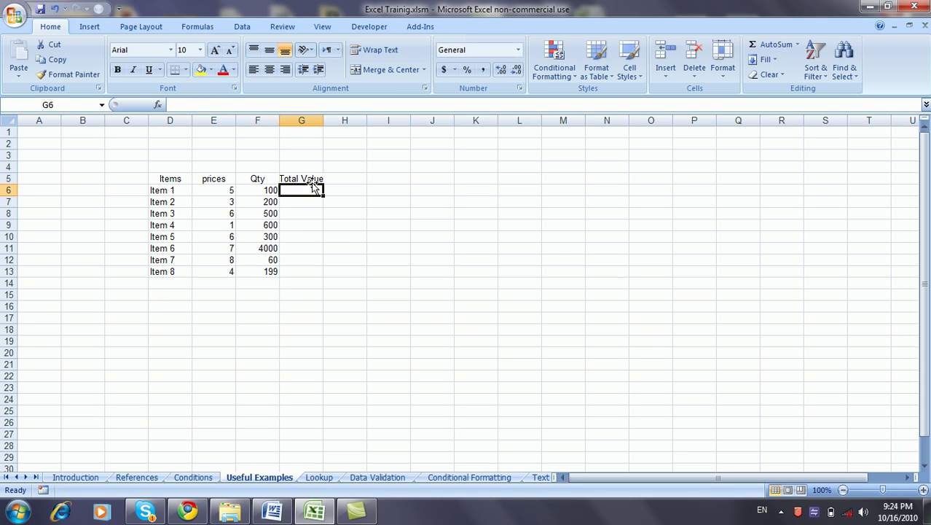
text(=)
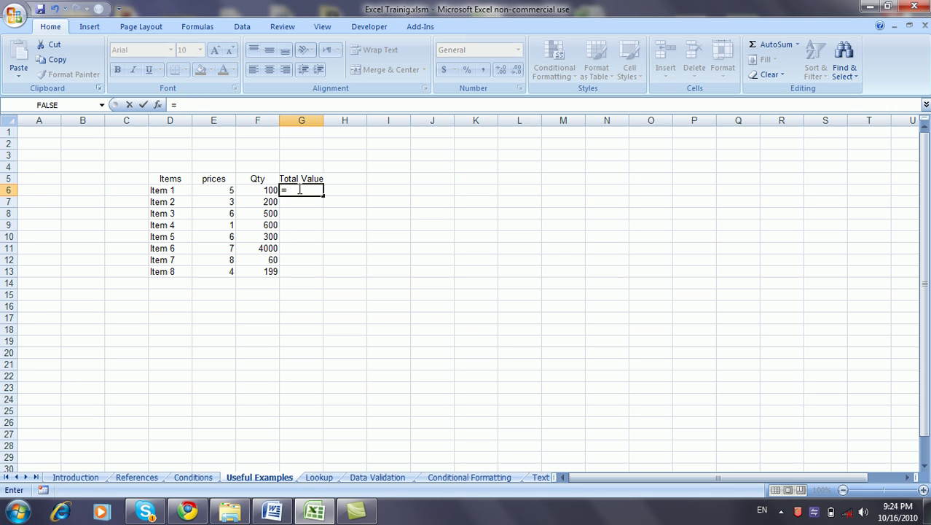
click(221, 190)
text(*)
click(250, 191)
key(Return)
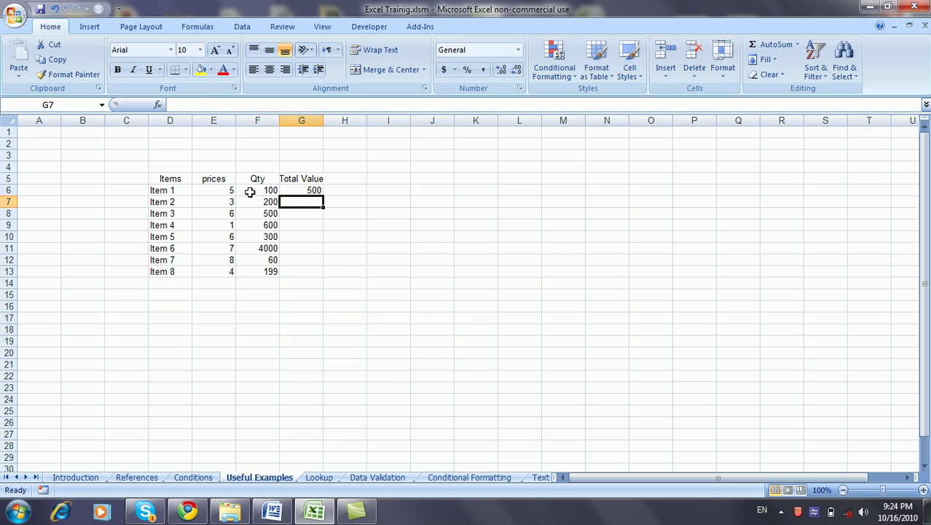
click(295, 190)
drag(323, 196, 323, 275)
- Sum the total values G6:G13 in G14 and label the row Total in F14
click(317, 284)
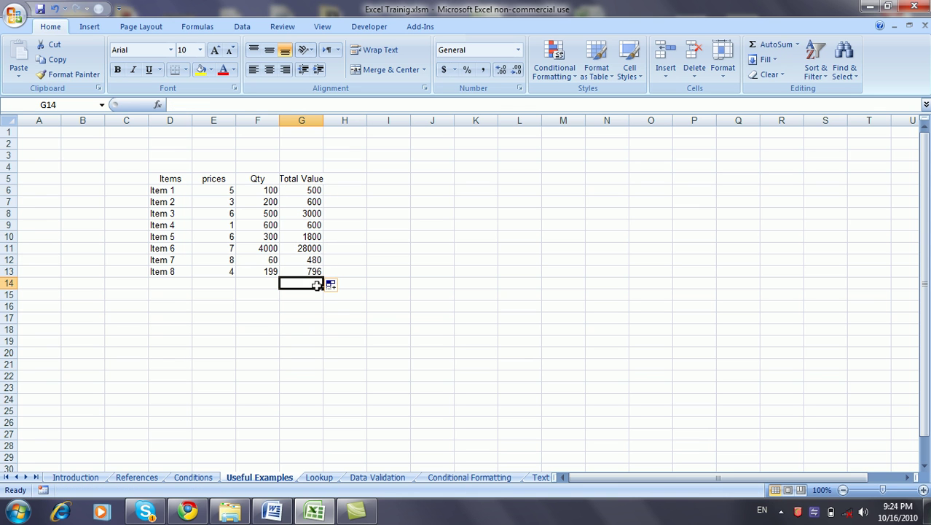
click(765, 44)
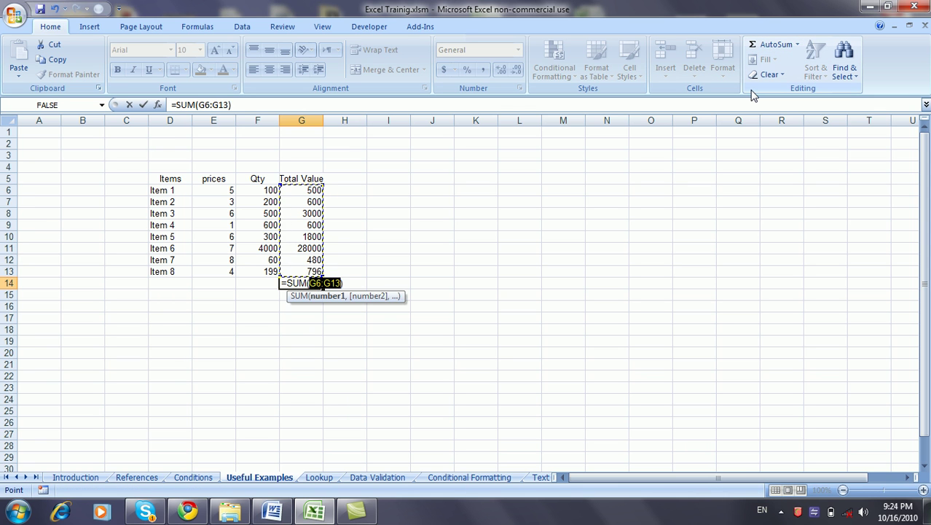
key(Return)
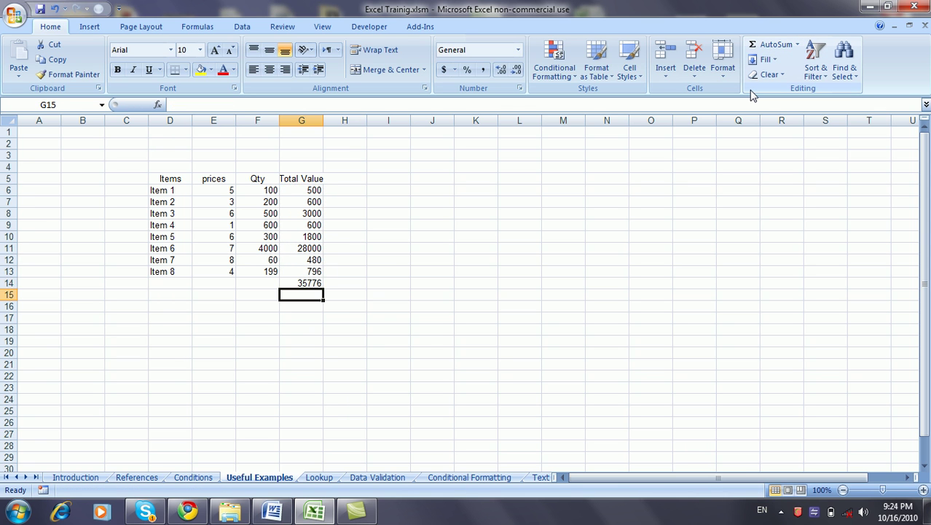
key(Up)
click(271, 283)
double_click(268, 284)
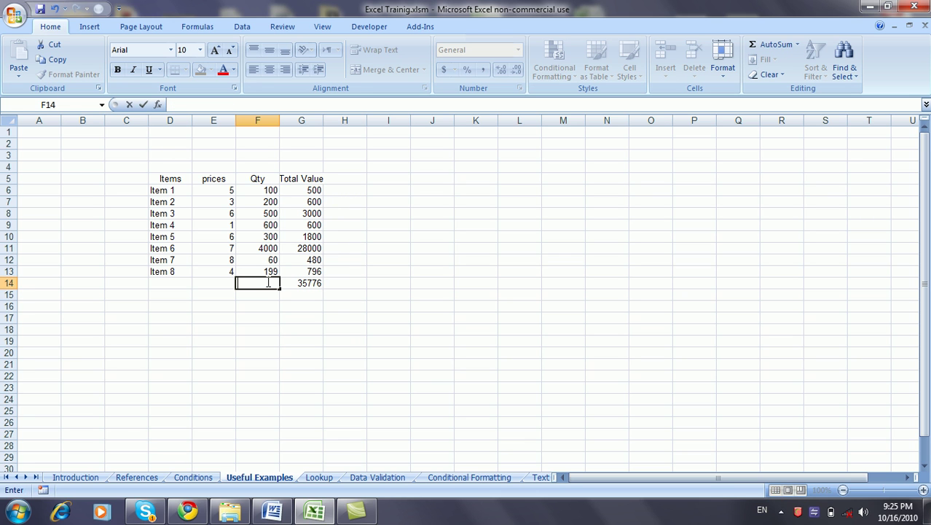
text(Total)
key(Return)
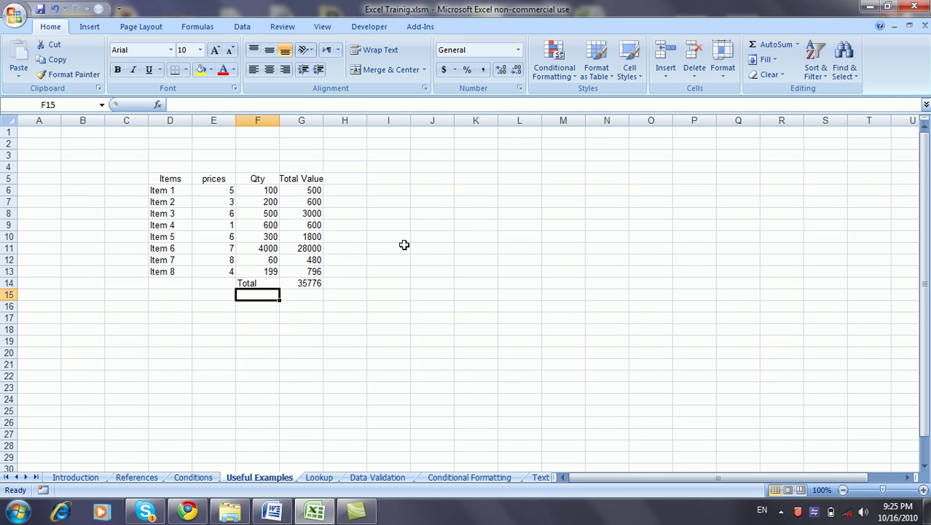
- Calculate the overall total directly in H14 with =SUMPRODUCT(E6:E13,F6:F13)
click(359, 282)
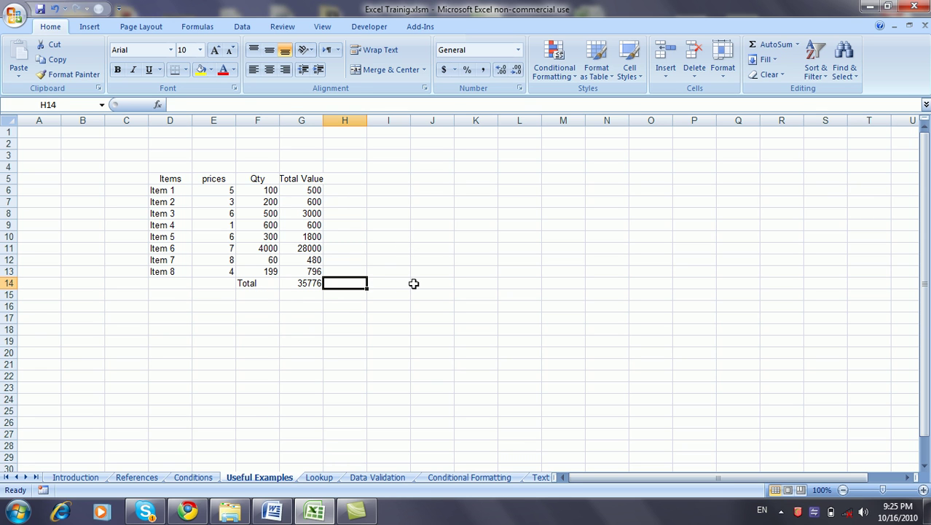
text(=sum)
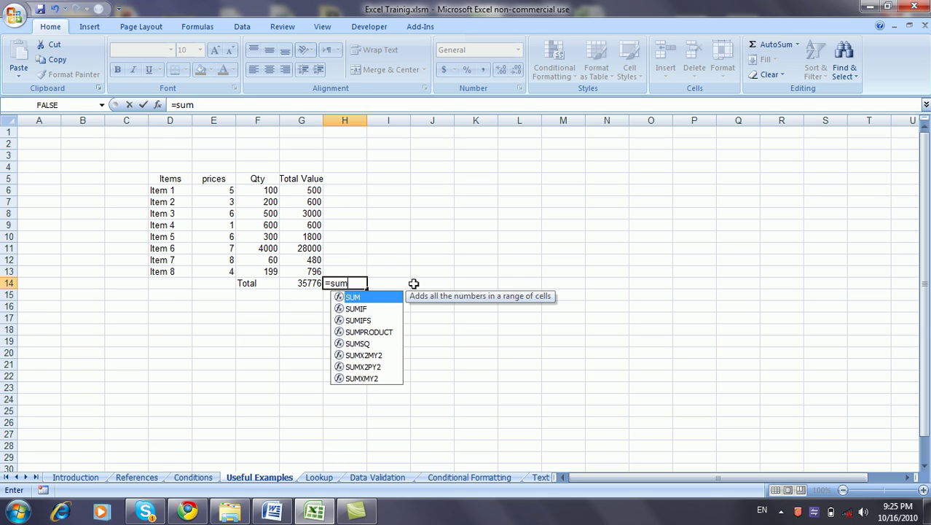
text(pro)
key(Tab)
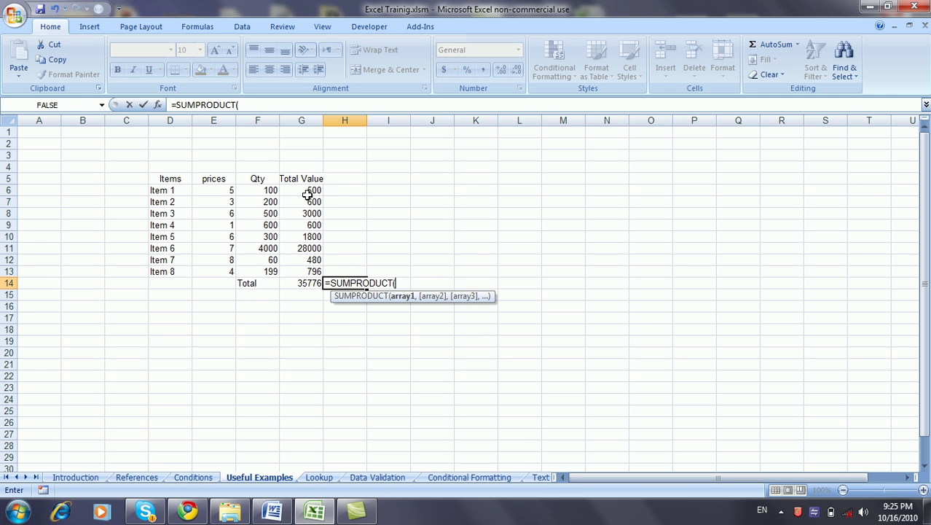
drag(227, 190, 226, 270)
text(,)
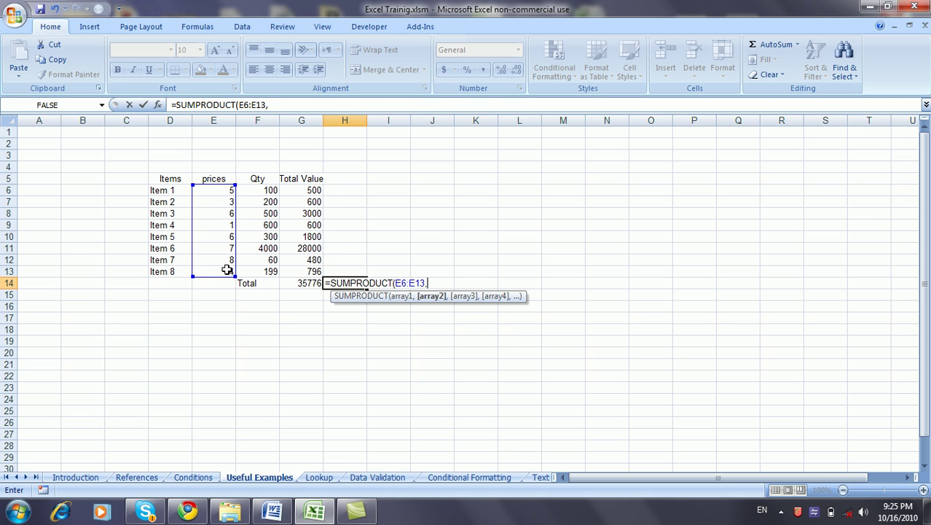
drag(266, 190, 274, 271)
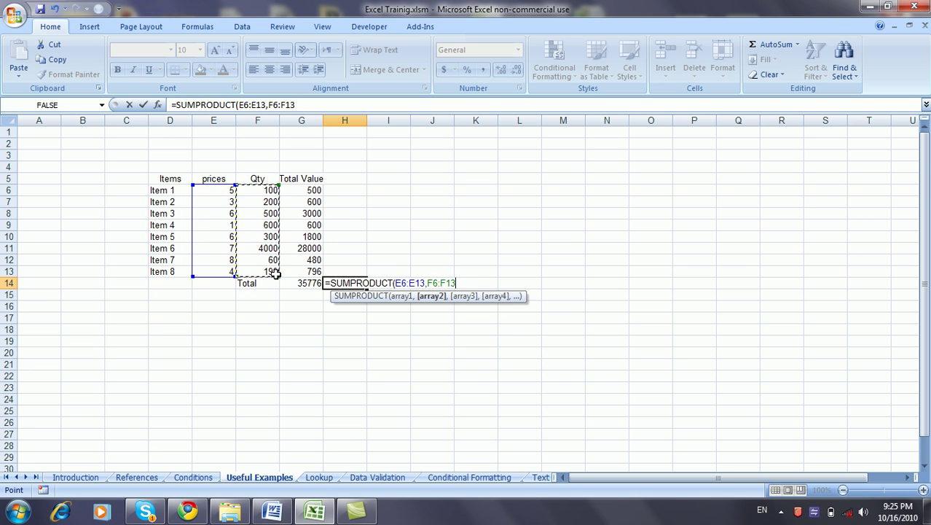
text())
key(Return)
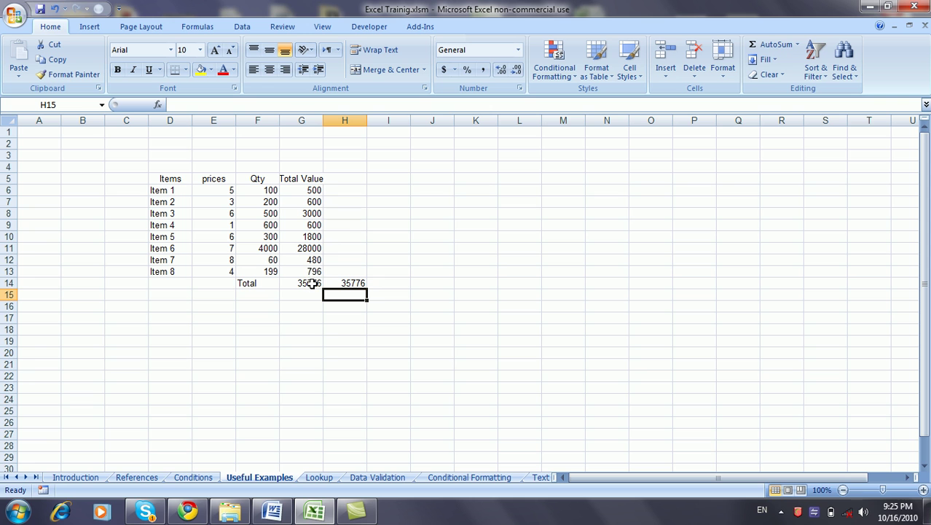
- Delete the Total Value column G from the sheet, keeping the SUMPRODUCT total
click(309, 118)
right_click(309, 119)
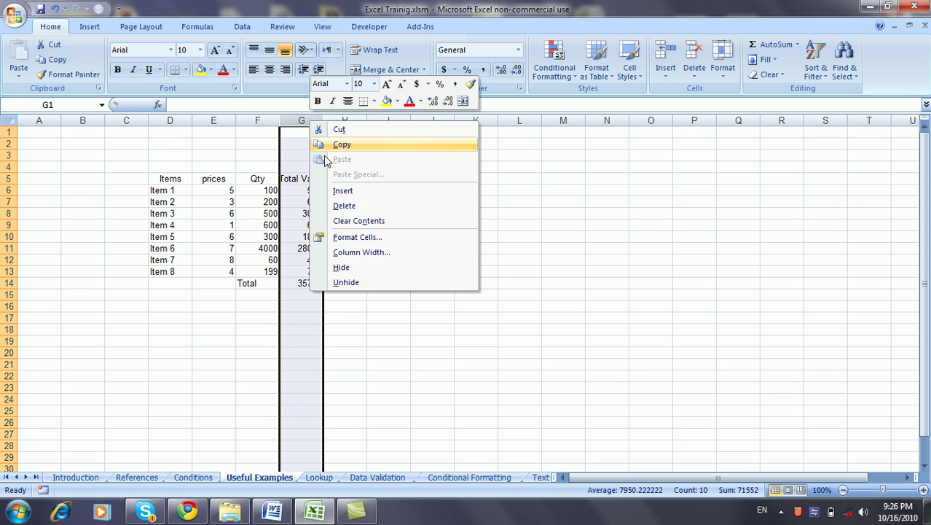
click(351, 207)
click(391, 223)
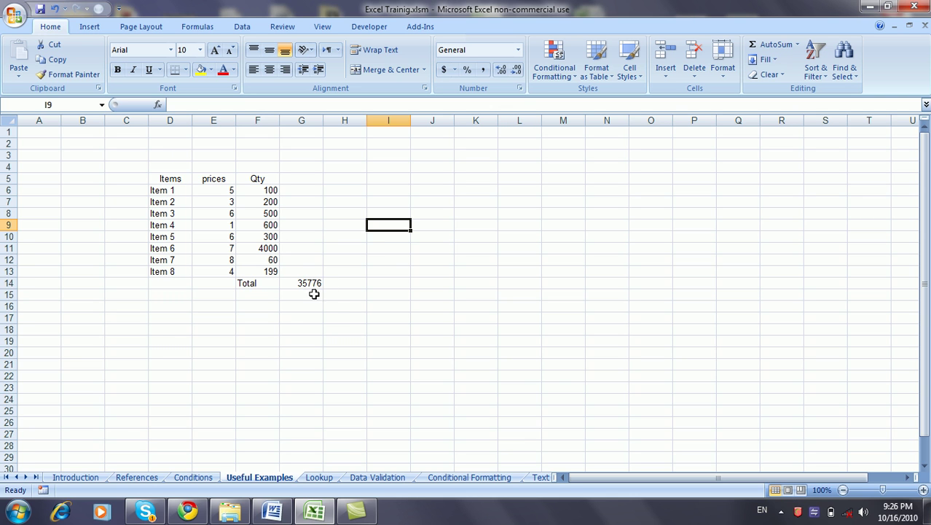
- Enter the heading Delivery 1 in H5, one empty column away from the Qty column
click(356, 180)
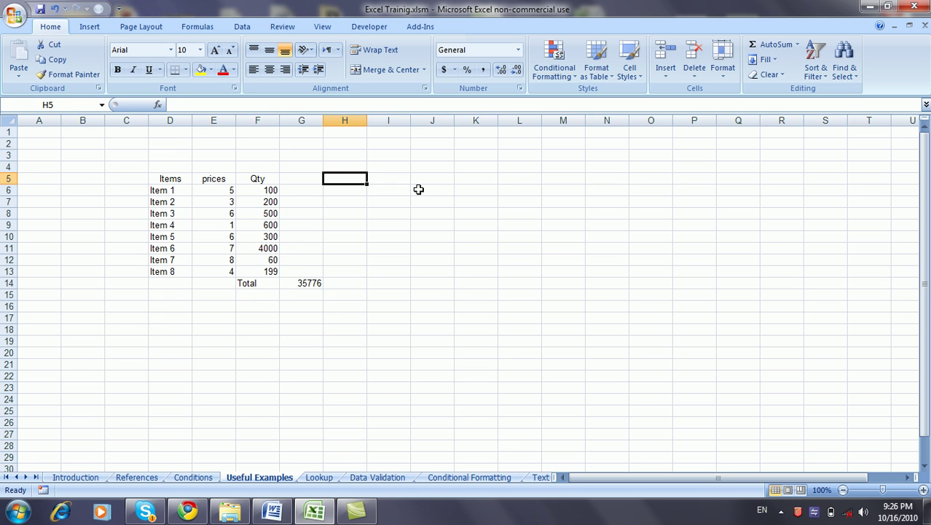
text(Delivery 1)
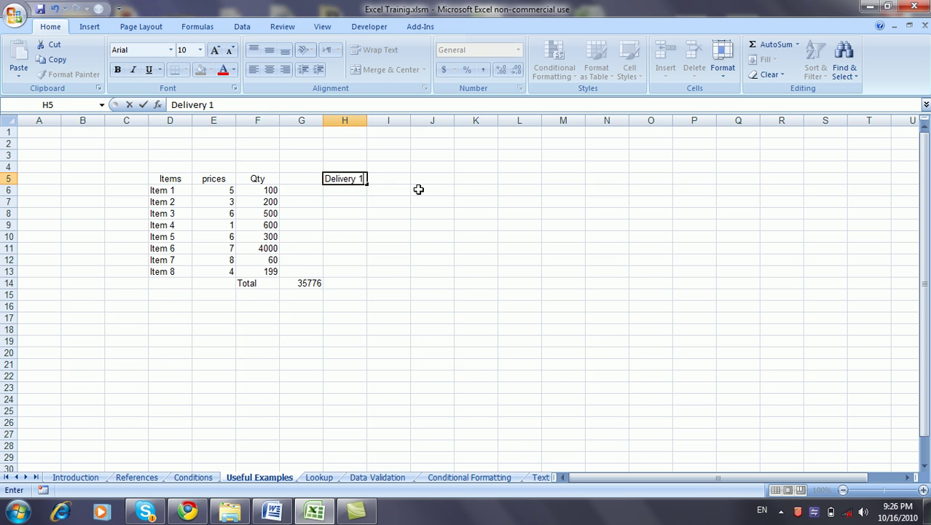
key(Tab)
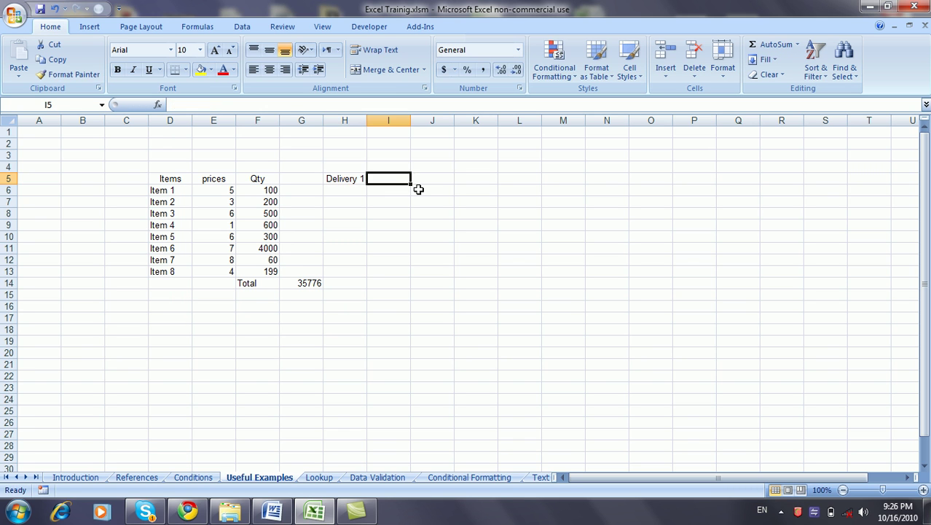
- Enter the heading Delivery 2 in I5 and extend the heading series across to Delivery 6 in M5
text(Delivery 2)
key(Tab)
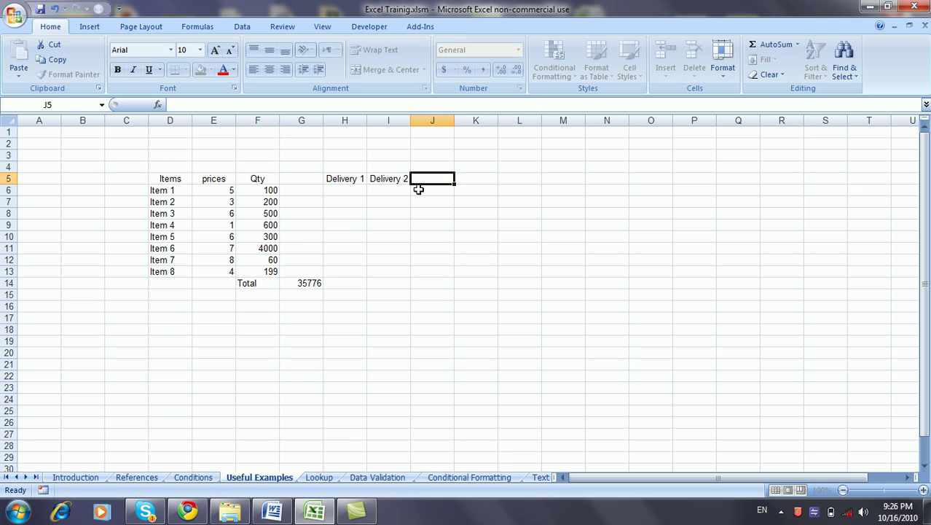
drag(358, 178, 576, 185)
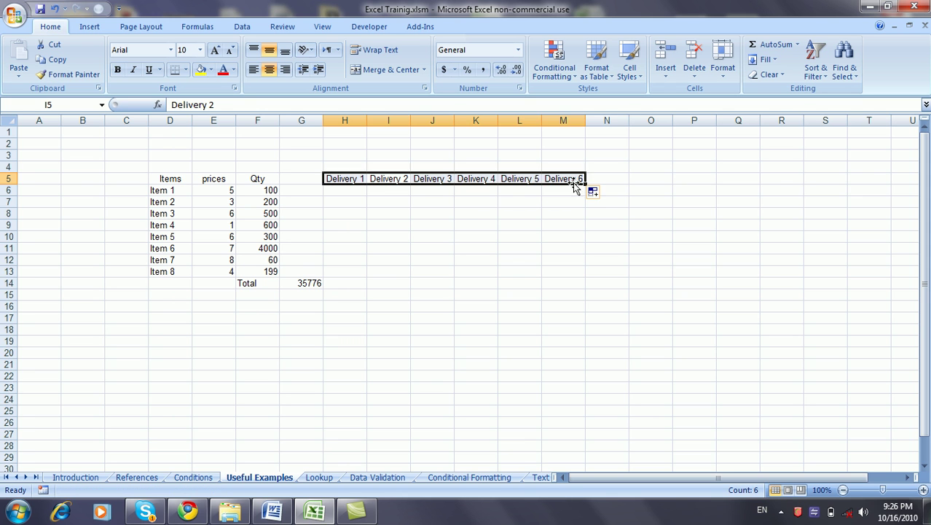
- Enter the Delivery 1 quantities 10, 50, 100, 300 and 100 for Items 1 to 5 in H6:H10
click(363, 189)
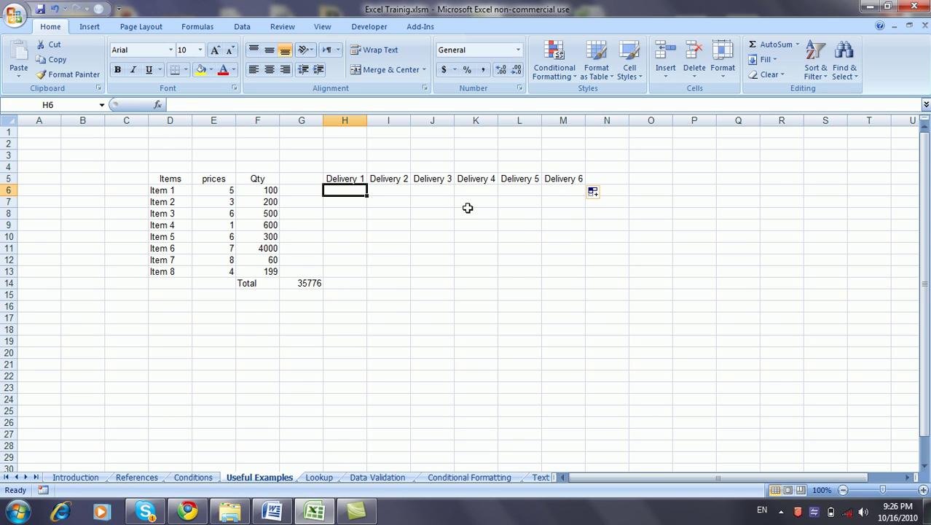
text(10)
key(Tab)
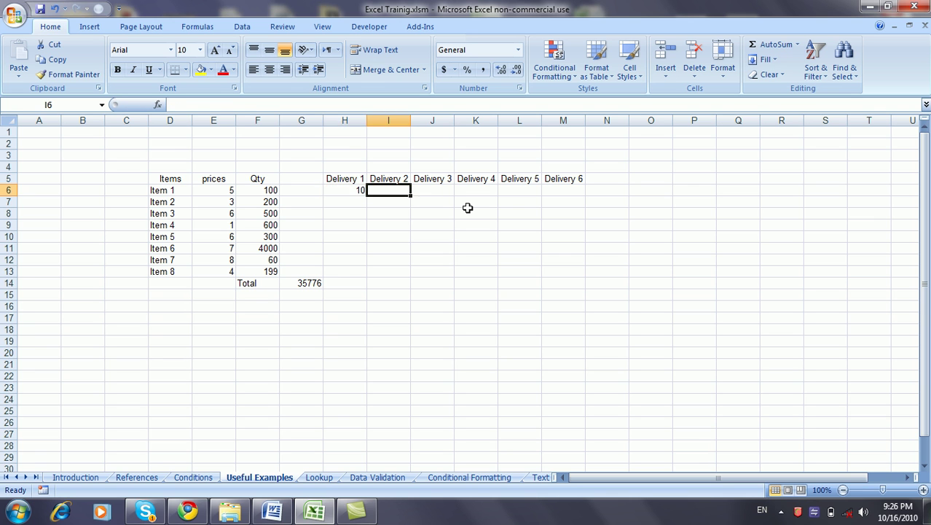
key(Left)
key(Down)
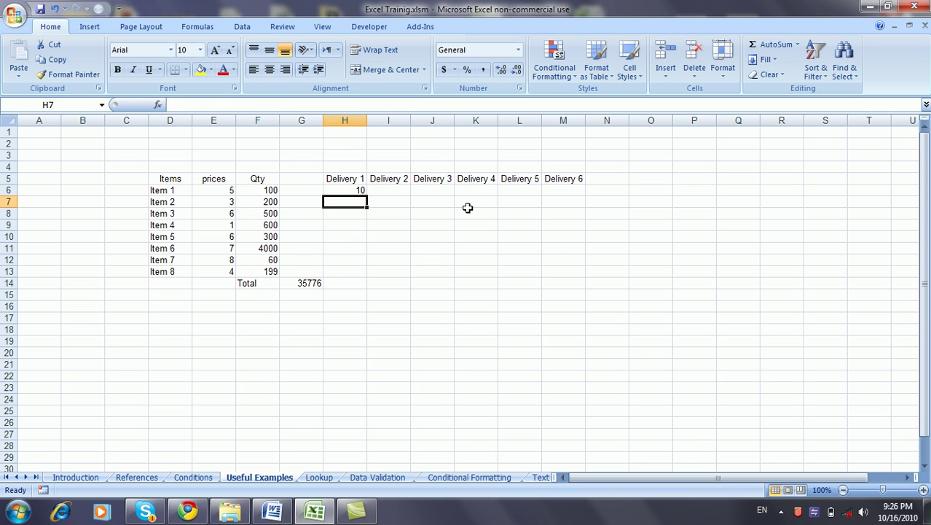
text(50)
key(Return)
text(100)
key(Return)
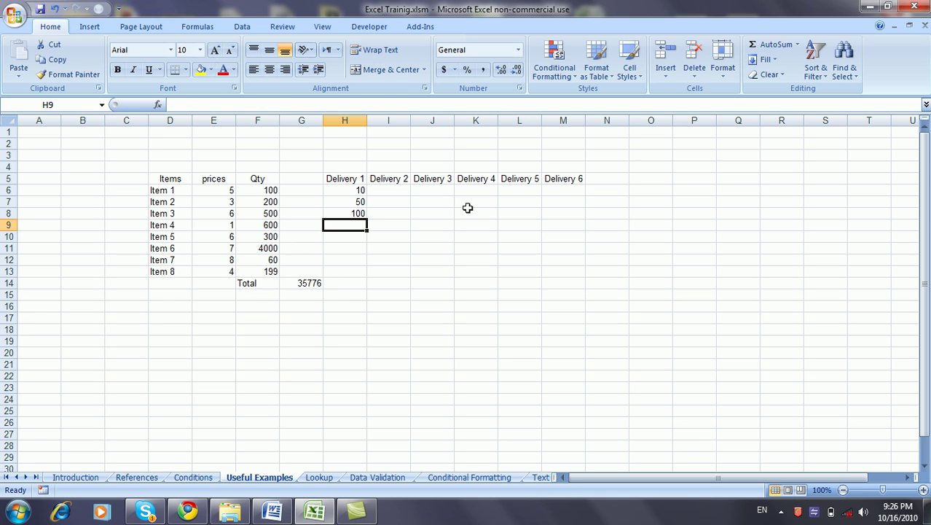
text(300)
key(Return)
text(100)
key(Return)
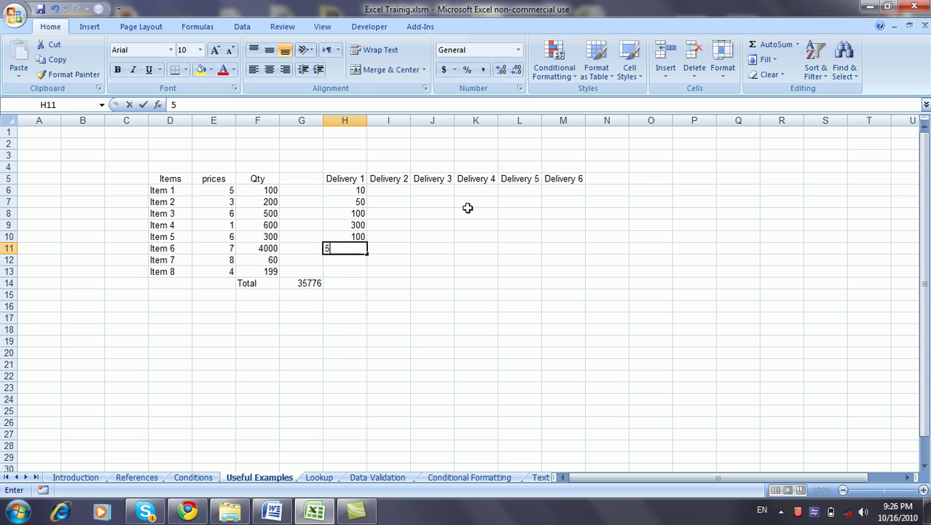
- Enter the Delivery 1 quantities 500, 10 and 99 for Items 6 to 8 in H11:H13
text(50)
key(BackSpace)
key(BackSpace)
text(500)
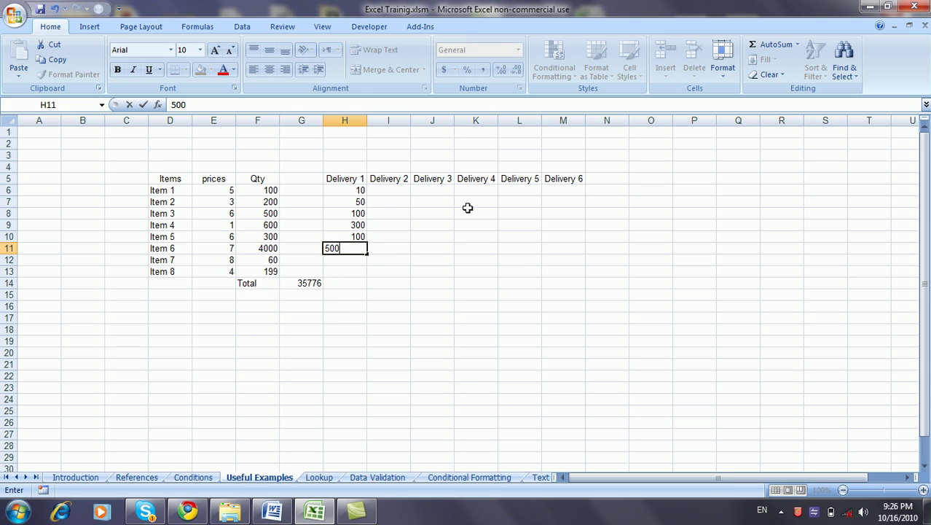
key(Return)
text(10)
key(Return)
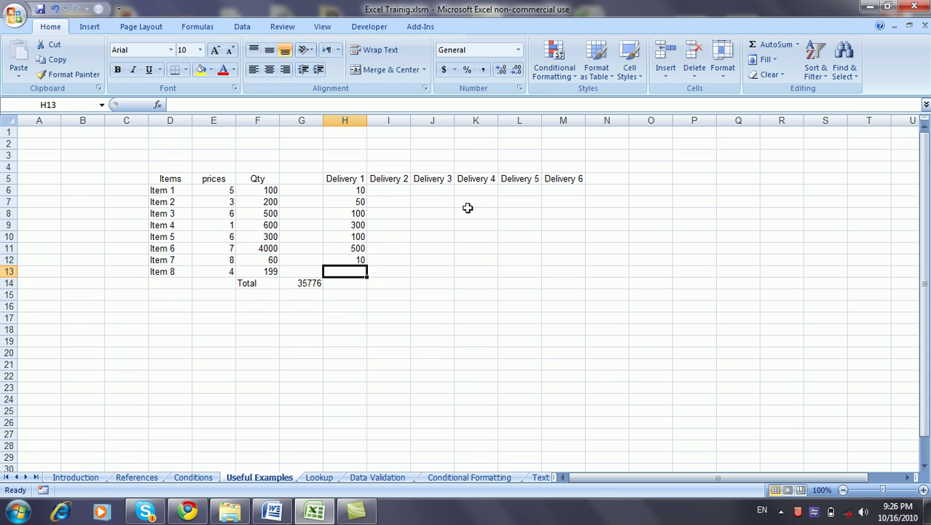
text(99)
key(Return)
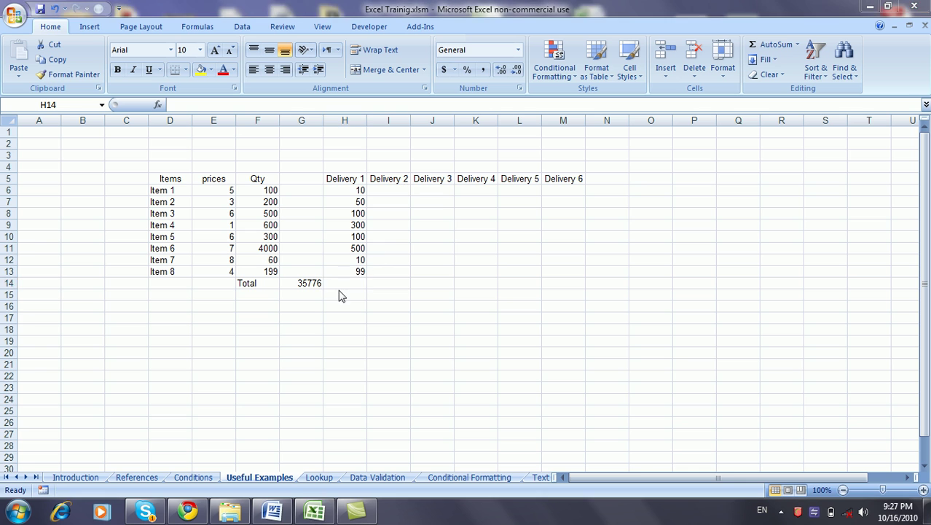
- Total Delivery 1 in H14 with =SUMPRODUCT(E6:E13,H6:H13) and fill the formula across to M14
text(=sump)
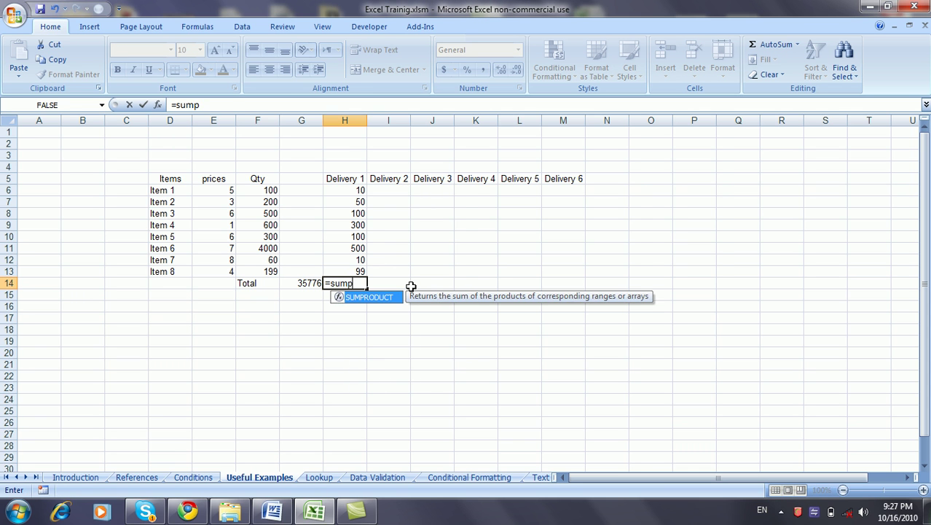
key(Tab)
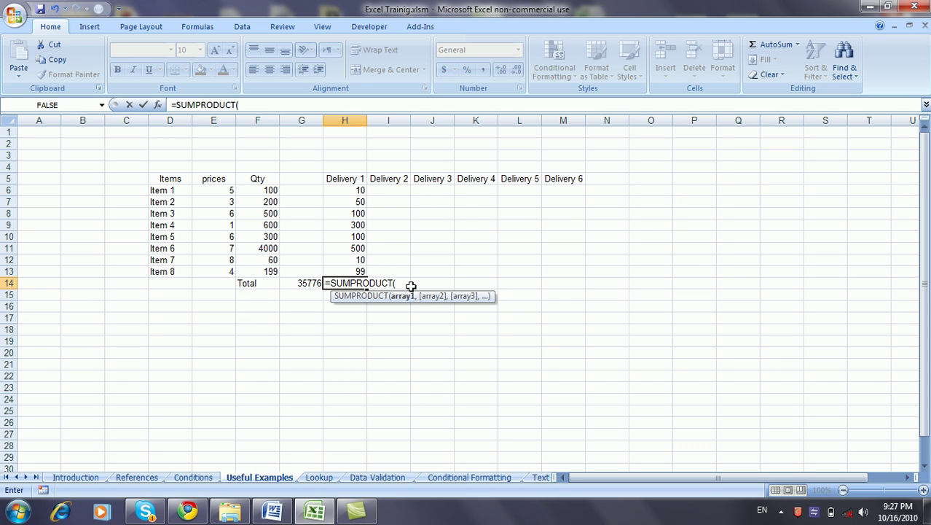
click(226, 190)
drag(226, 190, 228, 272)
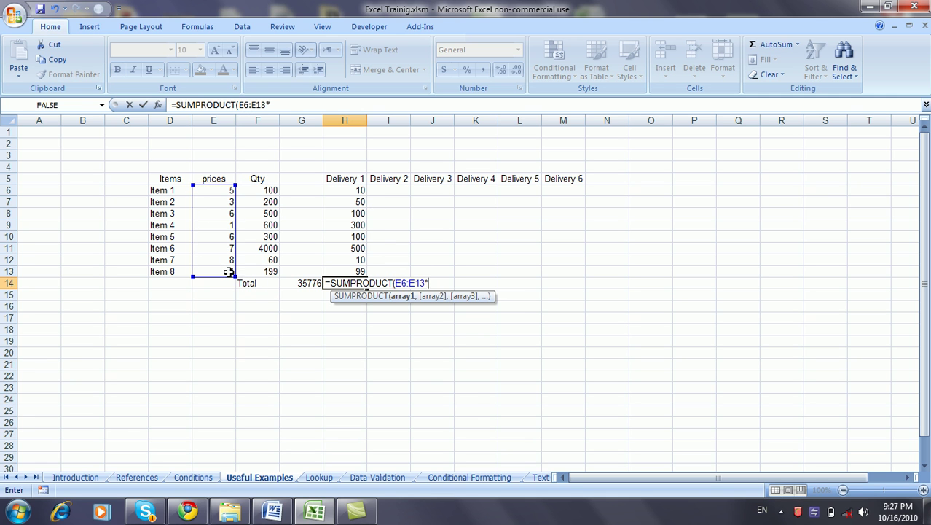
text(,)
drag(358, 191, 357, 267)
text())
key(Return)
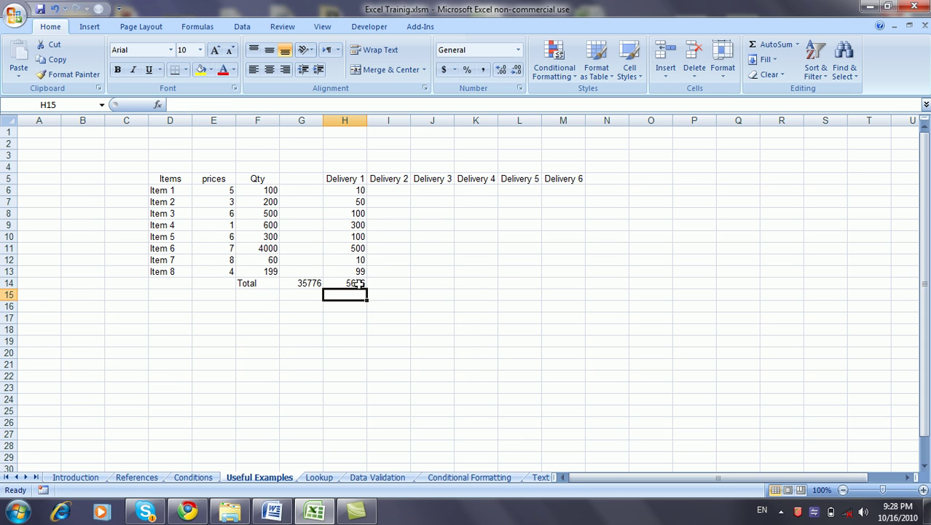
click(358, 283)
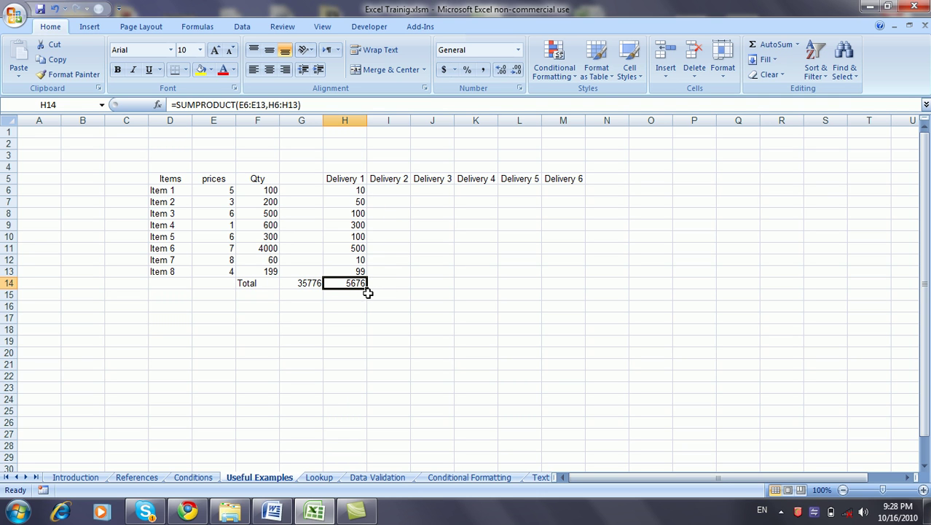
drag(367, 289, 568, 290)
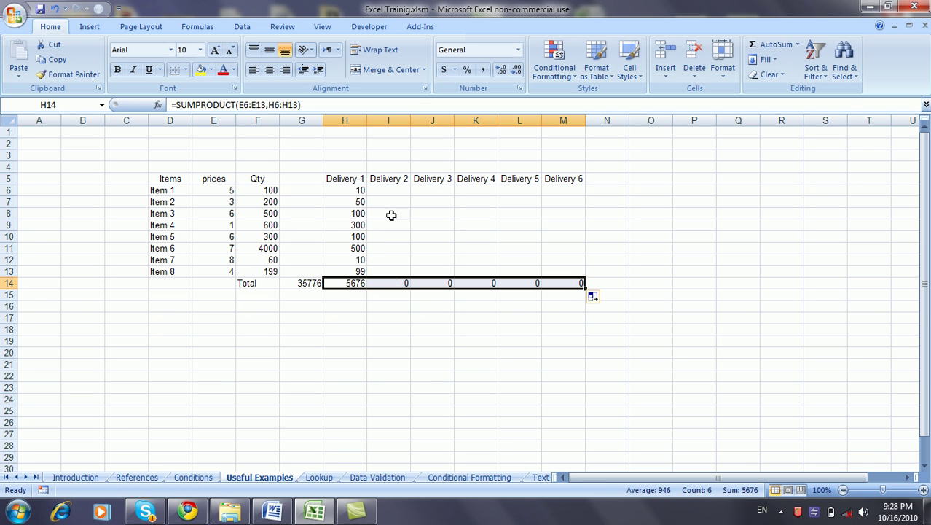
- Enter the Delivery 2 quantities 20, 30, 200 and 200 for Items 1 to 4 in I6:I9
click(390, 190)
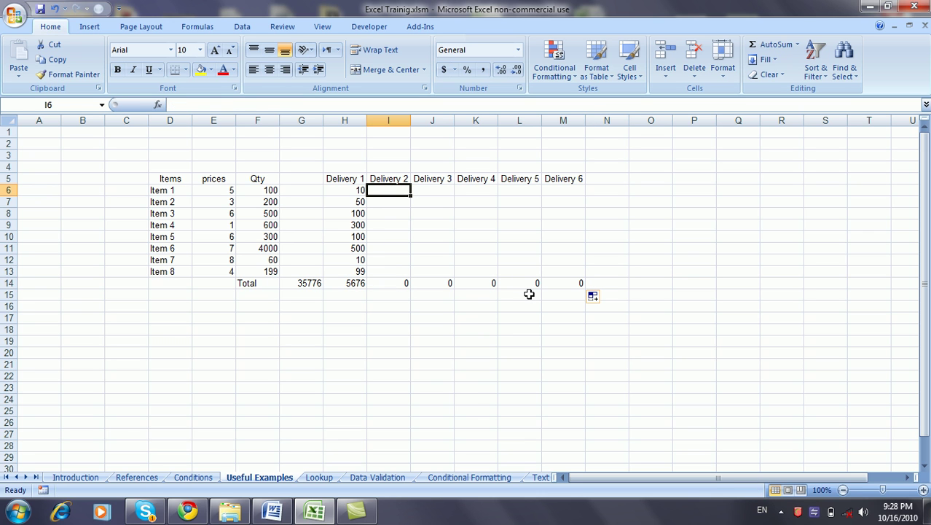
text(20)
key(Return)
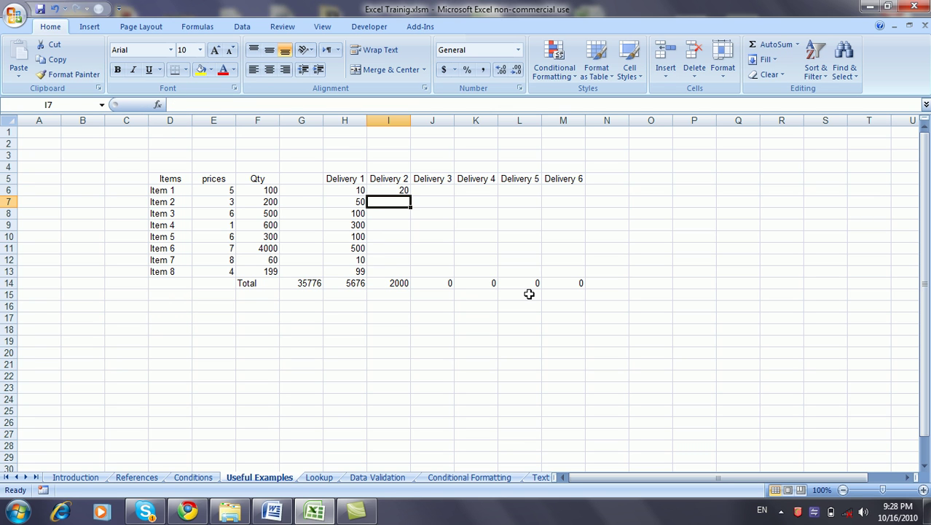
text(30)
key(Return)
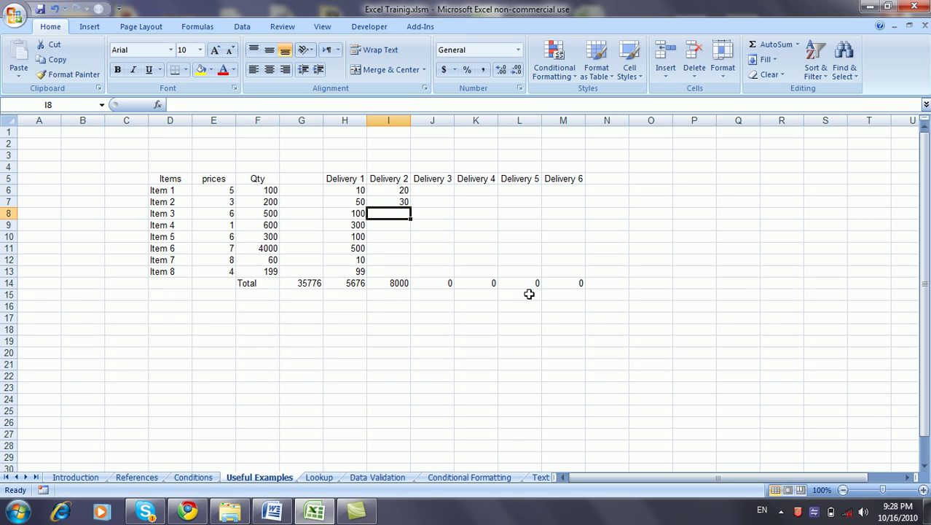
text(200)
key(Return)
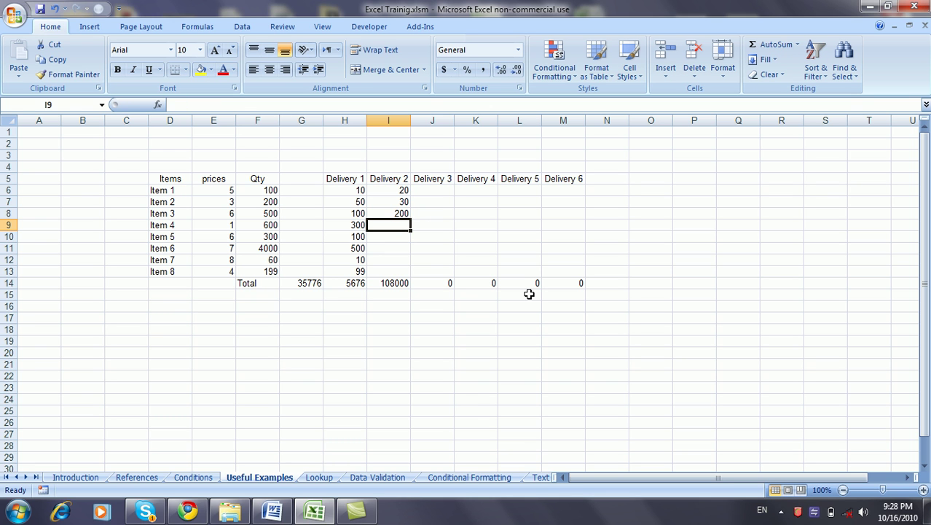
text(200)
key(Return)
- Enter the Delivery 2 quantities 50, 500, 30 and 50 for Items 5 to 8 in I10:I13
text(2)
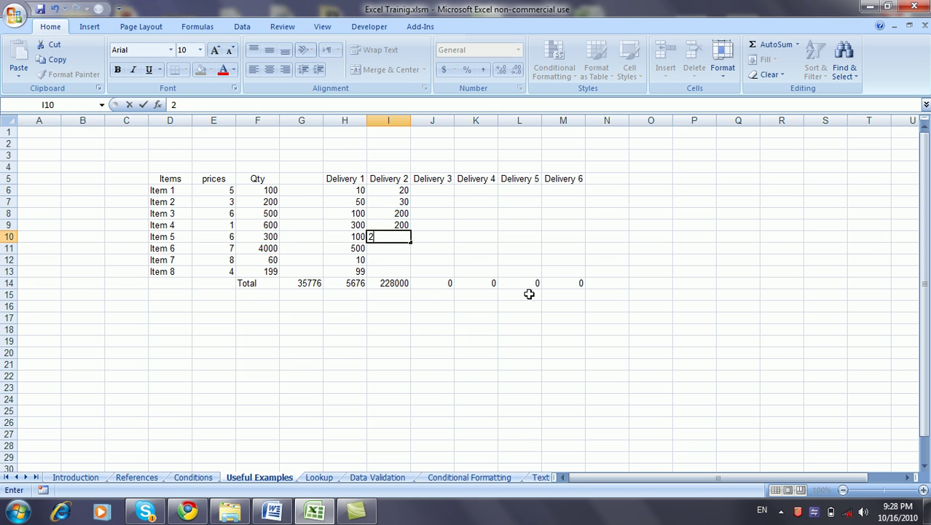
text(50)
key(Return)
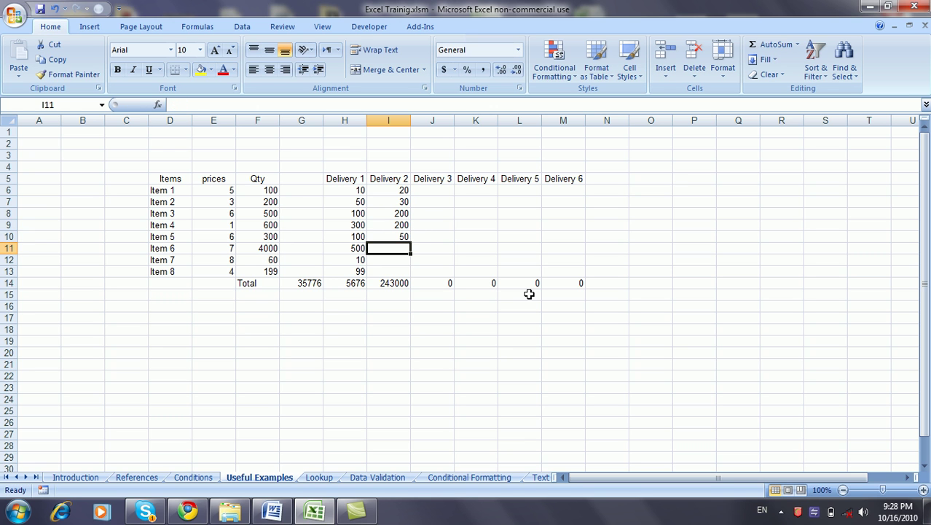
text(500)
key(Return)
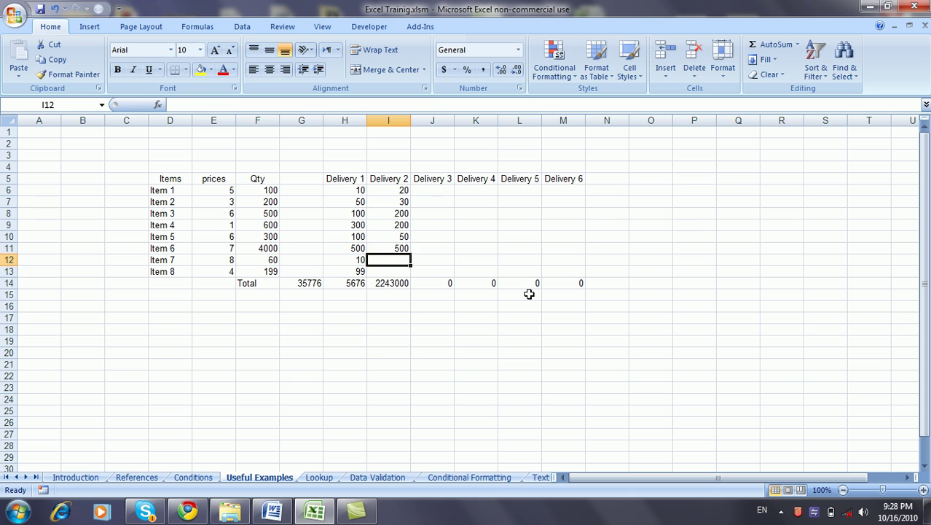
text(30)
key(Return)
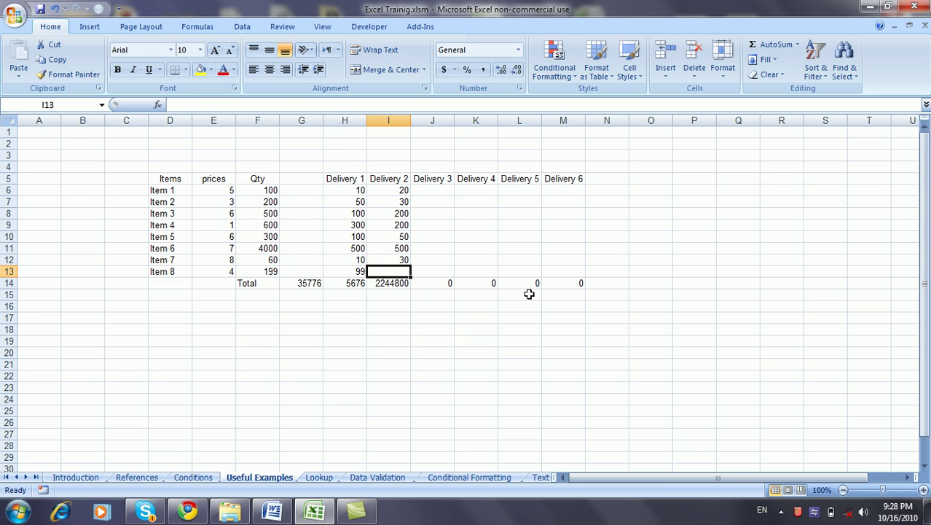
text(50)
key(Return)
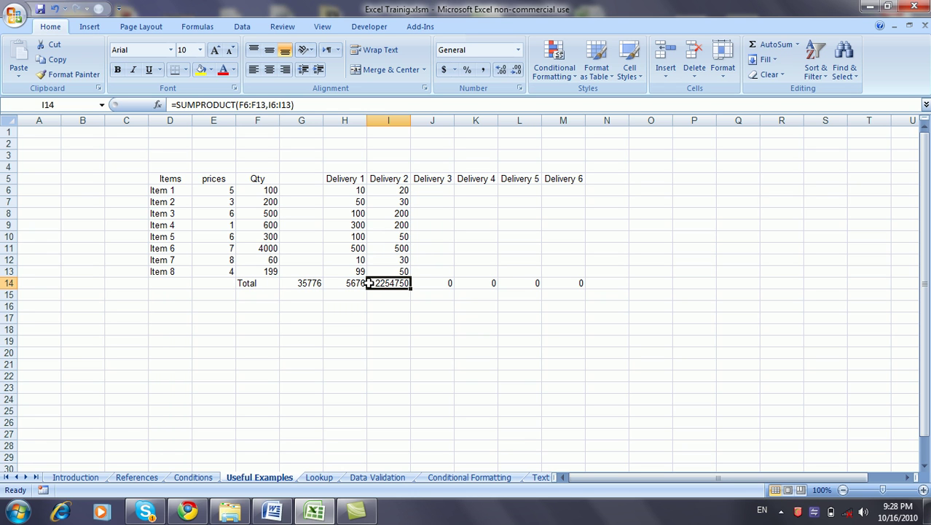
- Lock the price range in H14 as =SUMPRODUCT($E$6:$E$13,H6:H13) and refill the formula across to M14
click(355, 284)
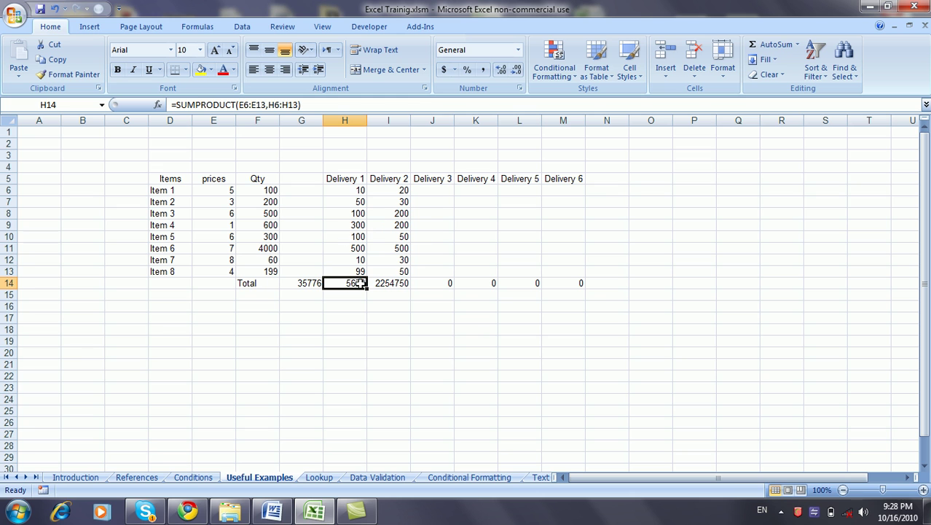
click(390, 285)
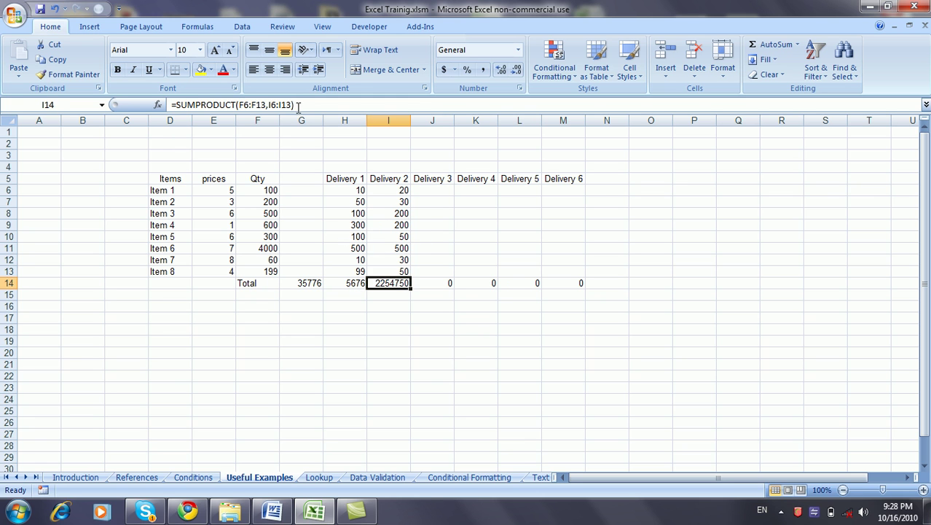
key(F2)
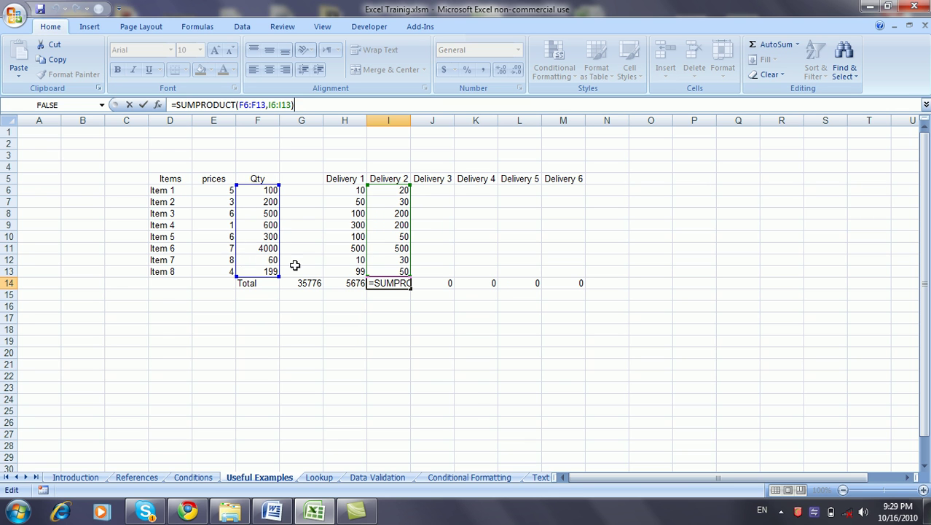
key(Return)
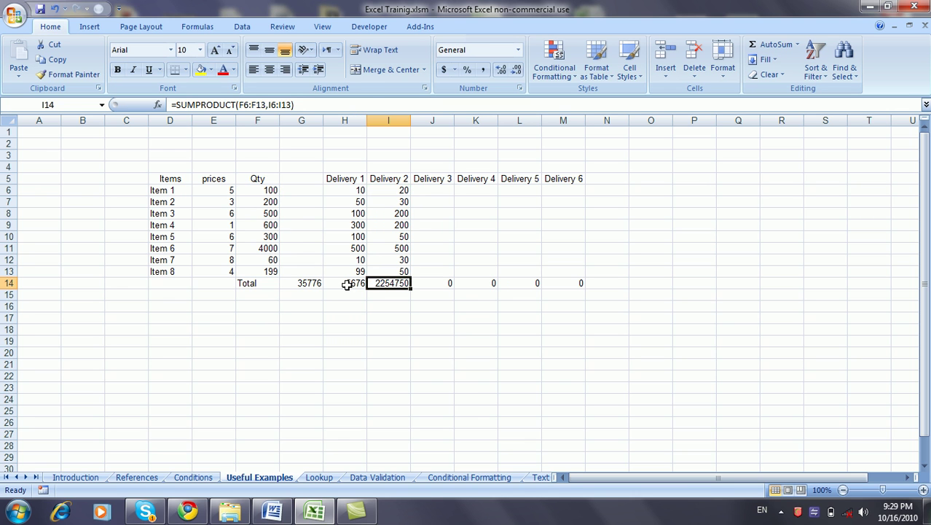
click(347, 284)
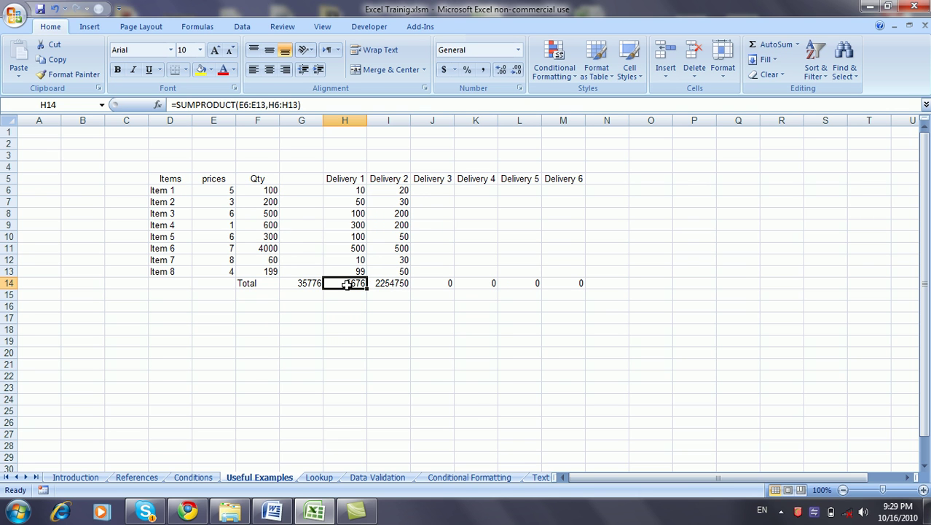
click(239, 104)
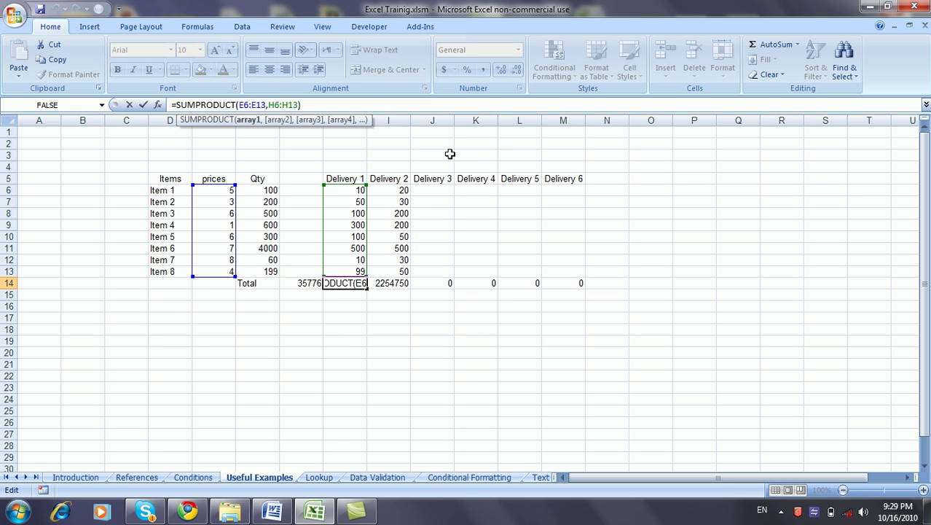
text($E$6:$)
key(Right)
text($)
key(Return)
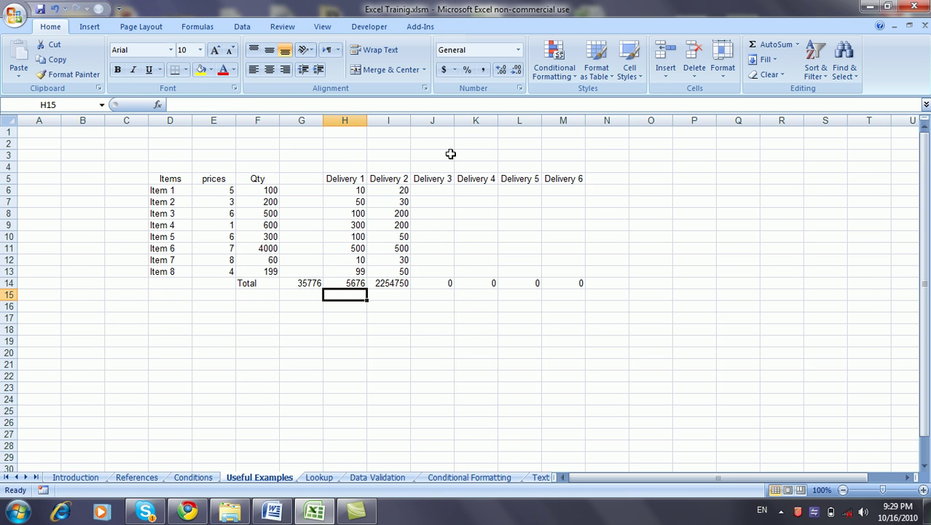
click(354, 283)
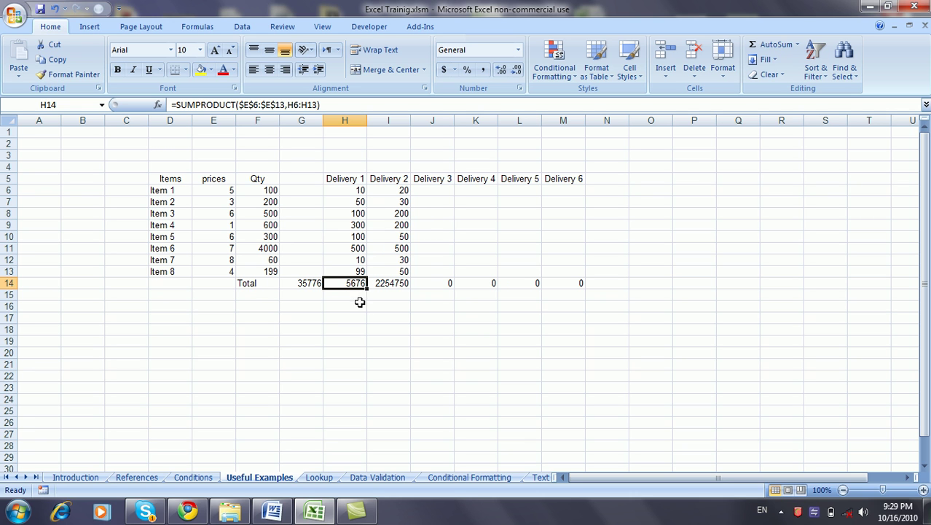
drag(367, 288, 581, 286)
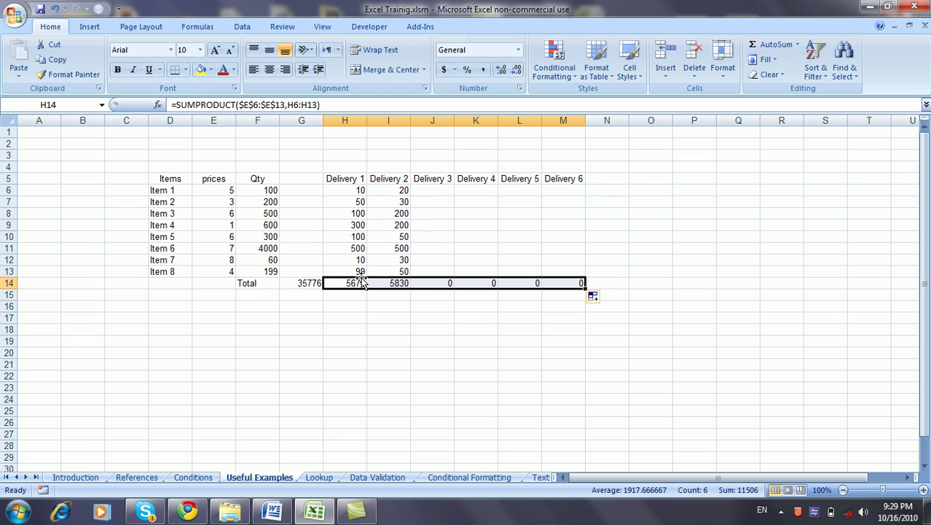
- Enter the Delivery 3 quantities 30, 50, 100 and 100 for Items 1 to 4 in J6:J9
click(441, 192)
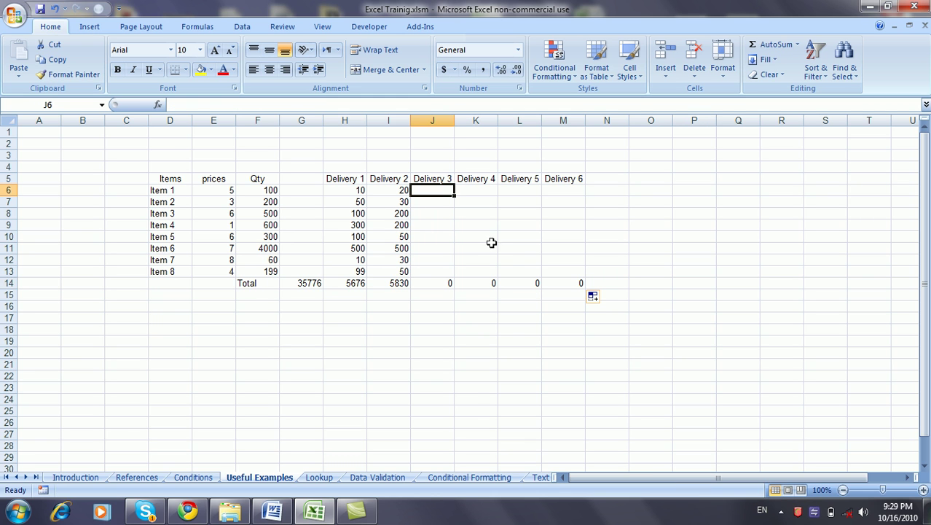
text(30)
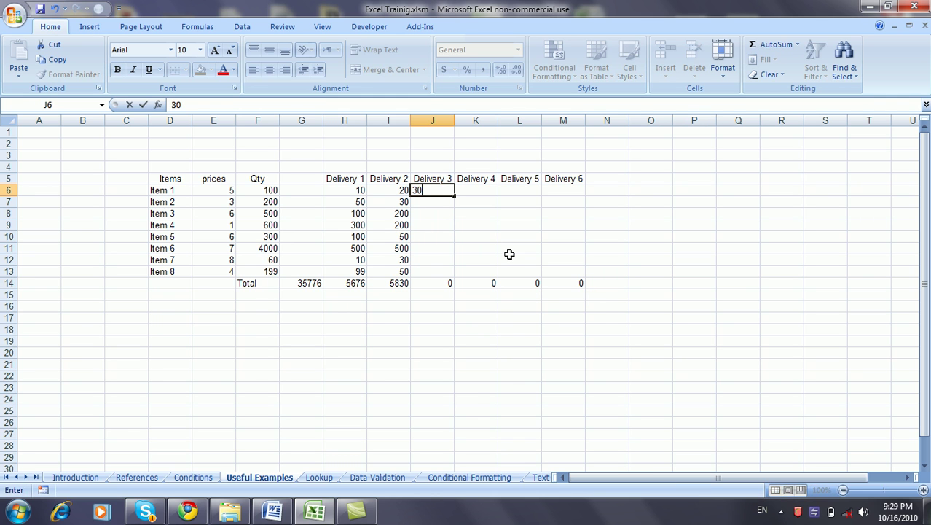
key(BackSpace)
key(BackSpace)
text(30)
key(Return)
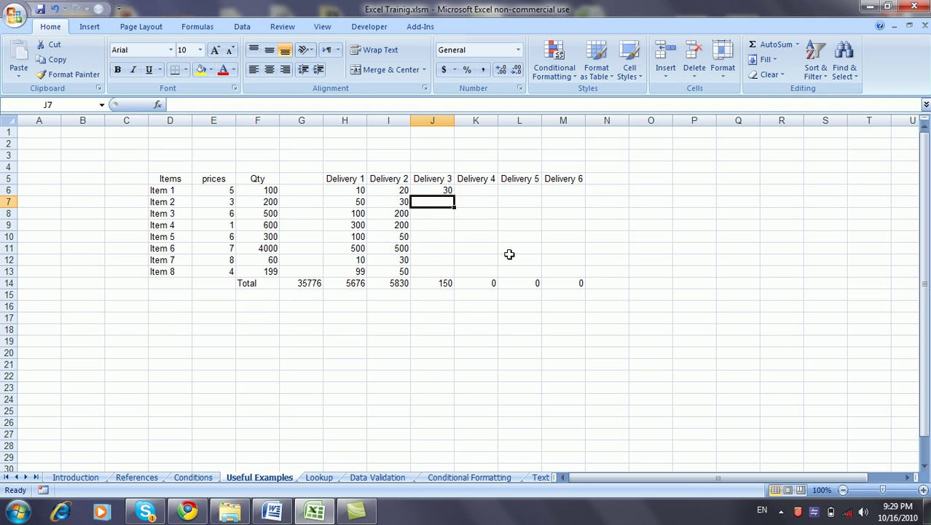
text(50)
key(Return)
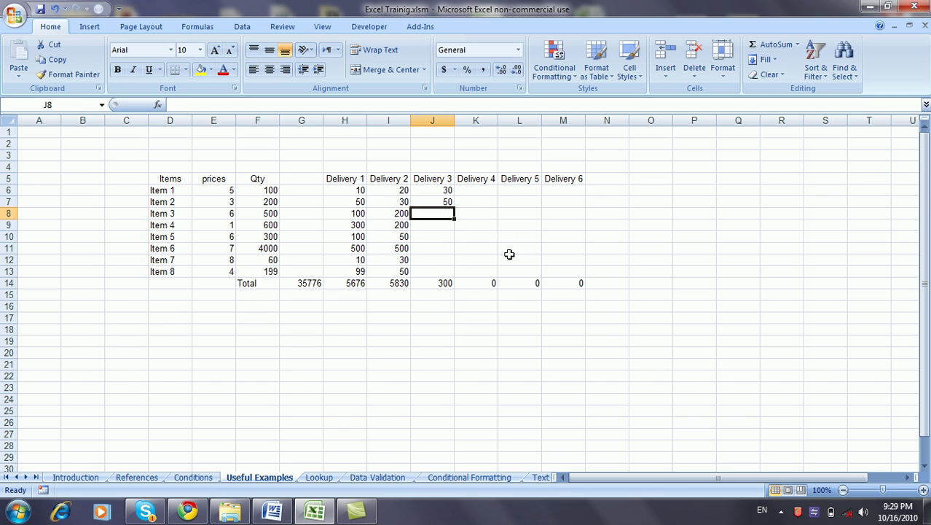
text(100)
key(Return)
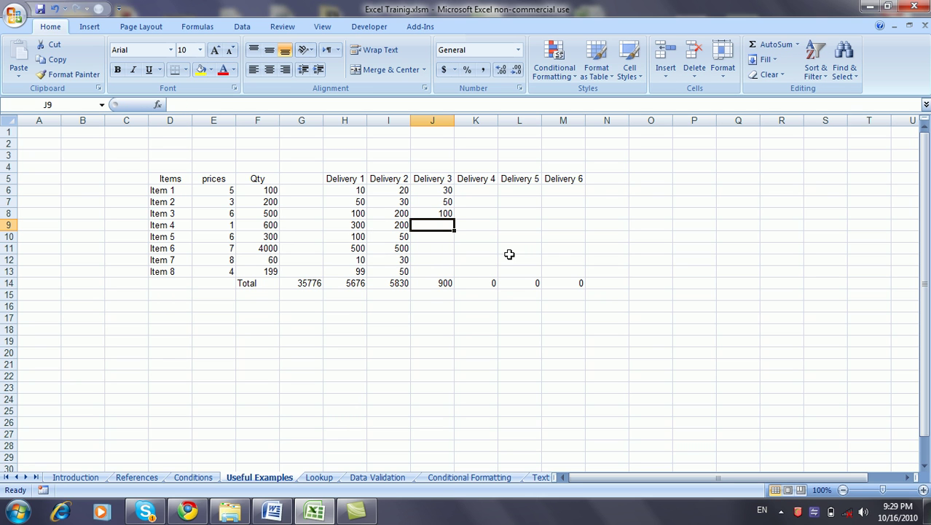
text(100)
key(Return)
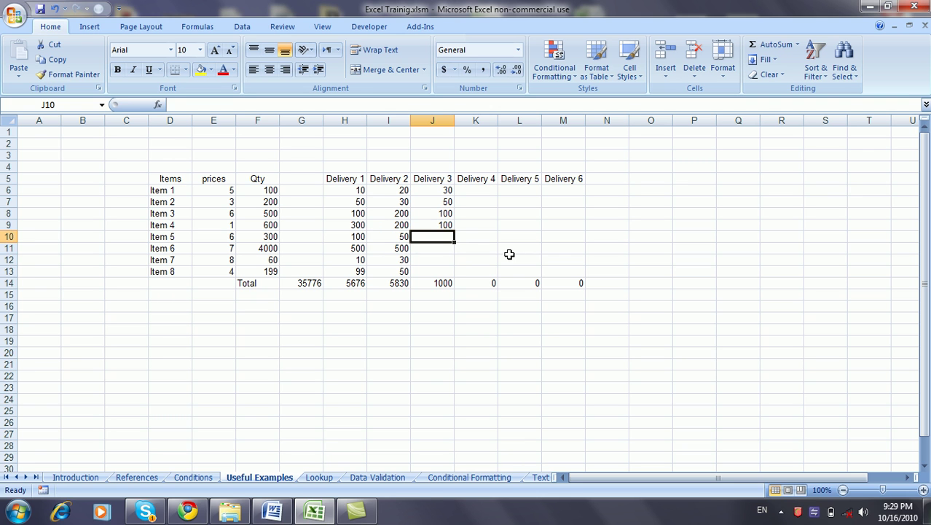
- Enter the Delivery 3 quantities 50, 500, 10 and 30 for Items 5 to 8 in J10:J13
text(50)
key(Return)
text(500)
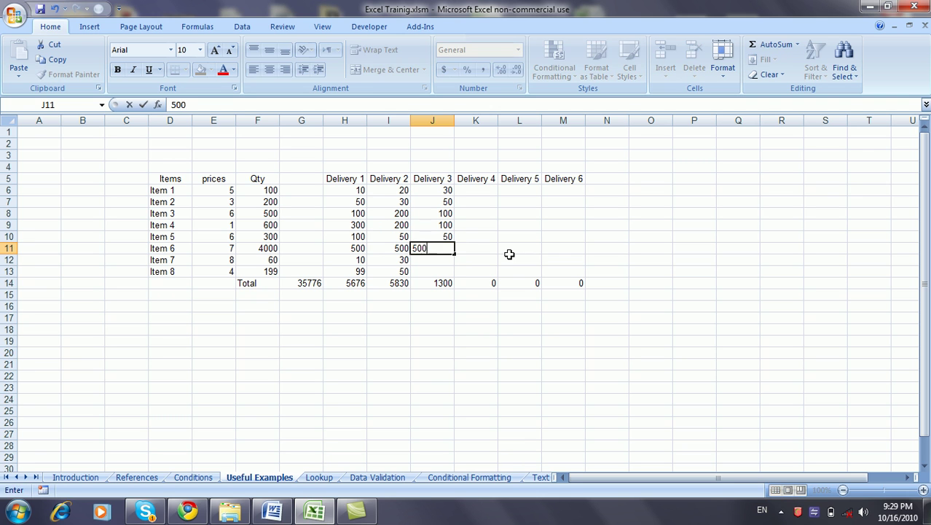
key(Return)
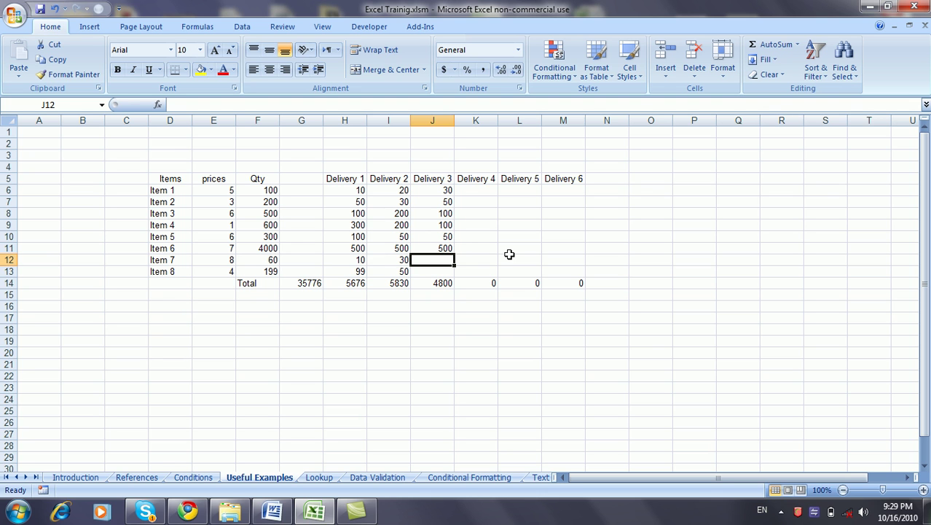
text(10)
key(Return)
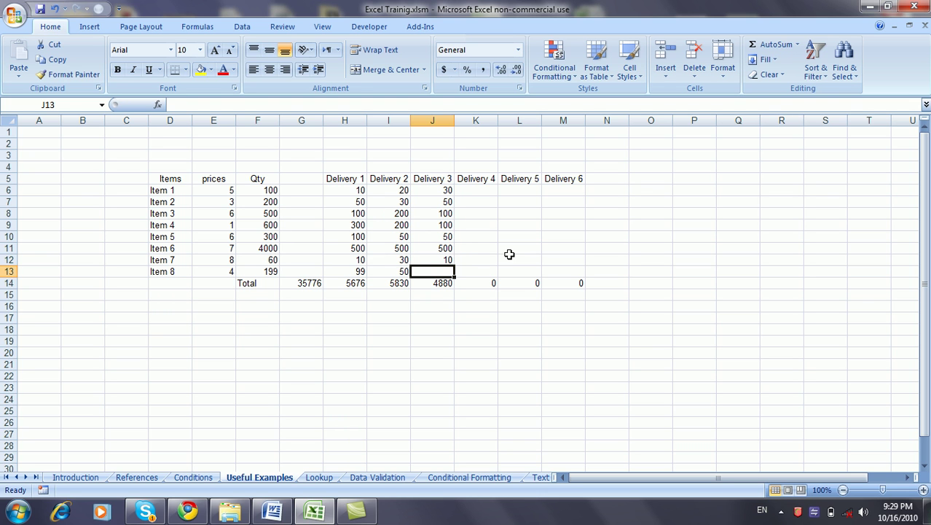
text(30)
key(Return)
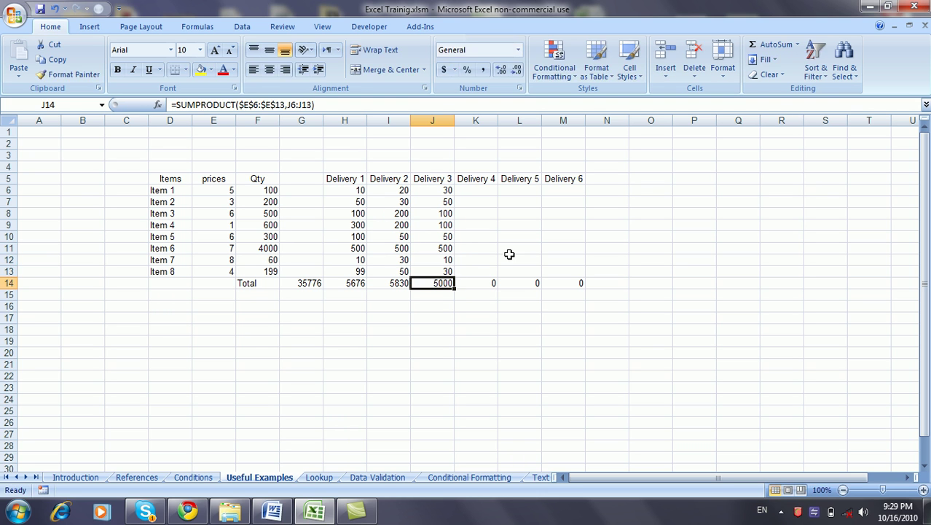
- Delete columns K to M, which hold Deliveries 4 to 6
drag(486, 118, 561, 118)
right_click(561, 119)
click(590, 206)
click(257, 283)
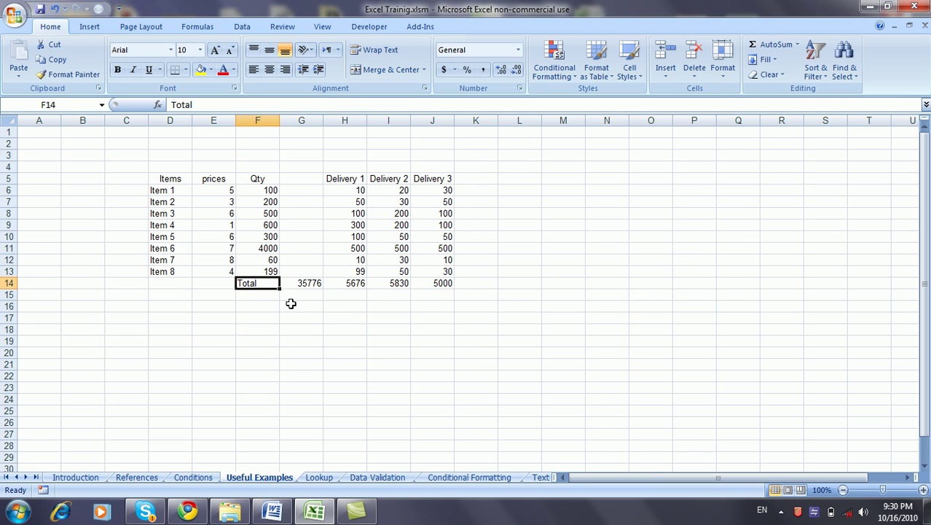
- Copy the table D5:J14 and paste it twice below, starting at D17 and D29
drag(161, 179, 415, 283)
key(ctrl+c)
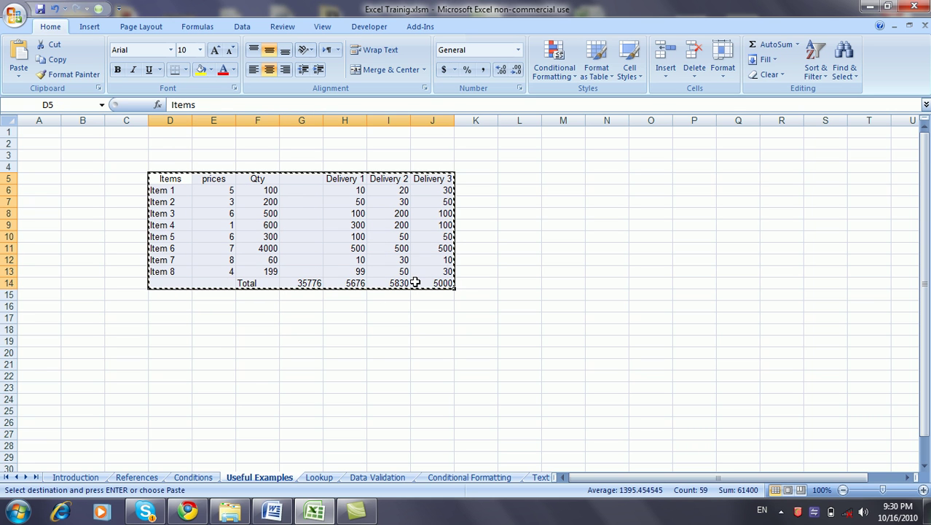
click(182, 318)
key(ctrl+v)
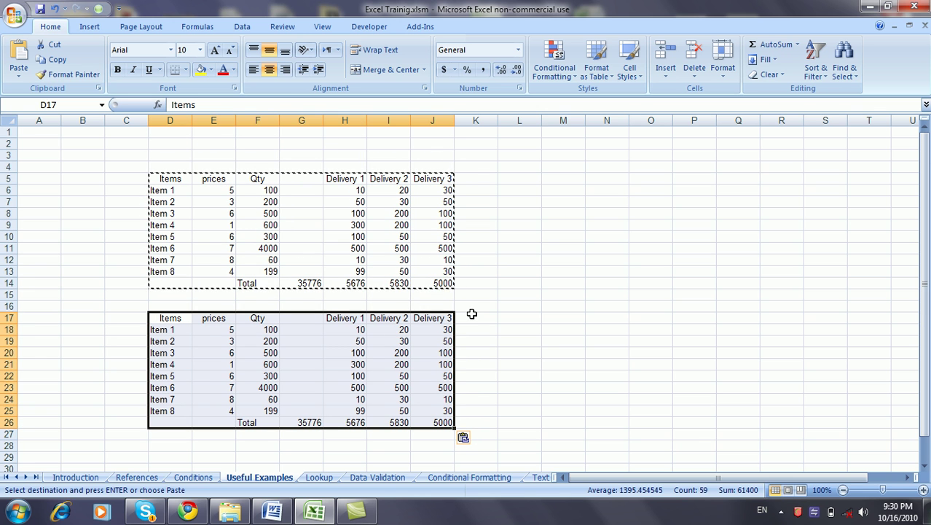
scroll(471, 313, down, 1)
scroll(212, 320, down, 2)
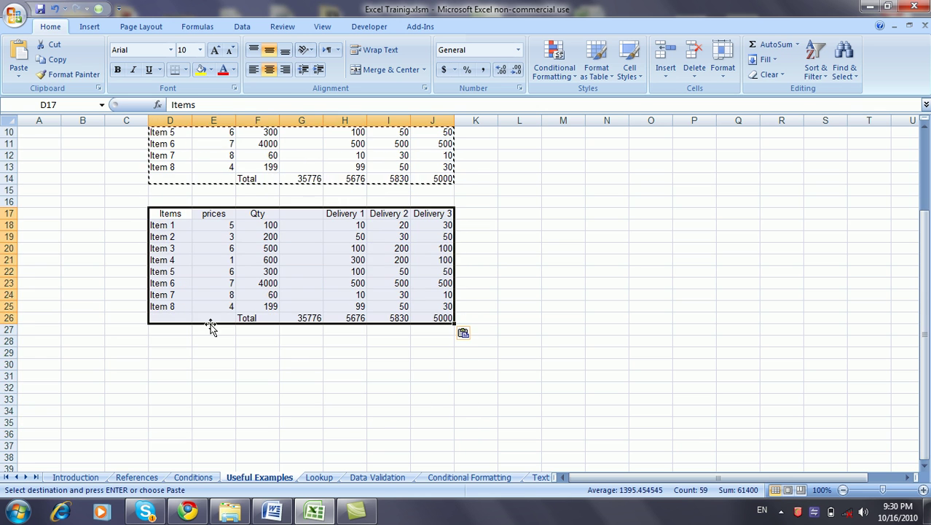
click(181, 350)
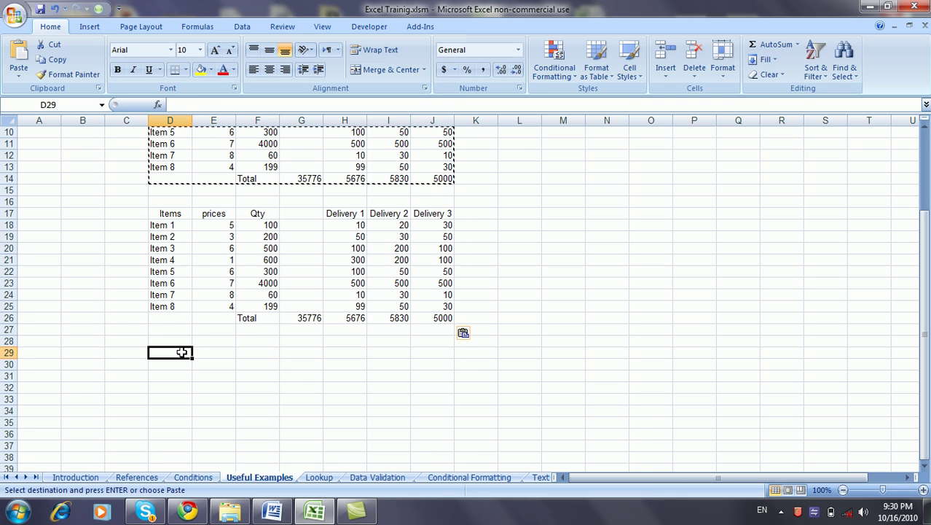
key(ctrl+v)
- Rename the second table's items by entering Item 9 and Item 10 and filling the series to Item 16 in D25
click(187, 228)
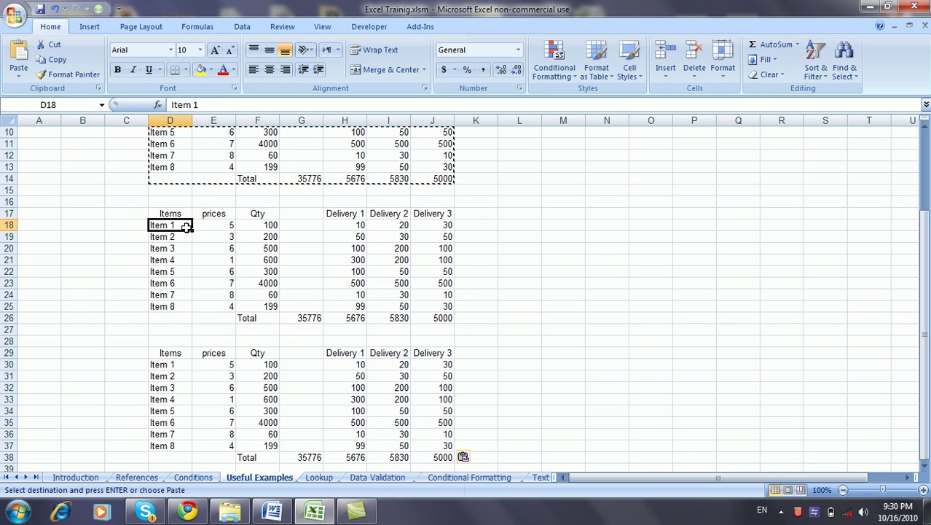
key(Escape)
text(Item 9)
key(Return)
text(Item 0)
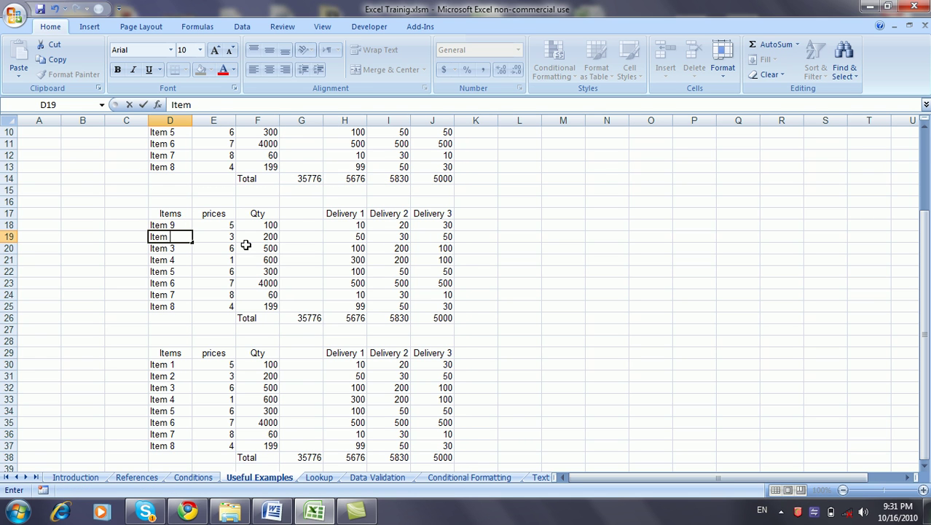
text(0)
key(Return)
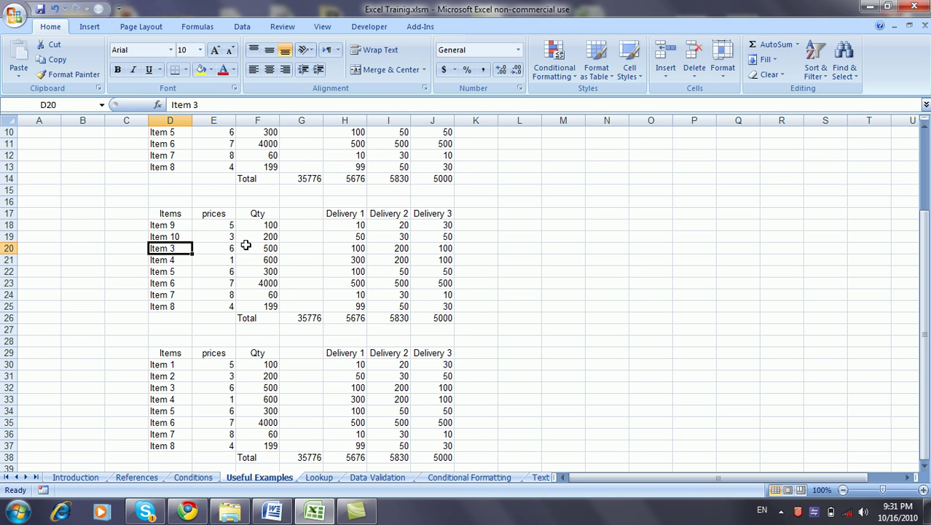
click(177, 227)
drag(180, 230, 193, 313)
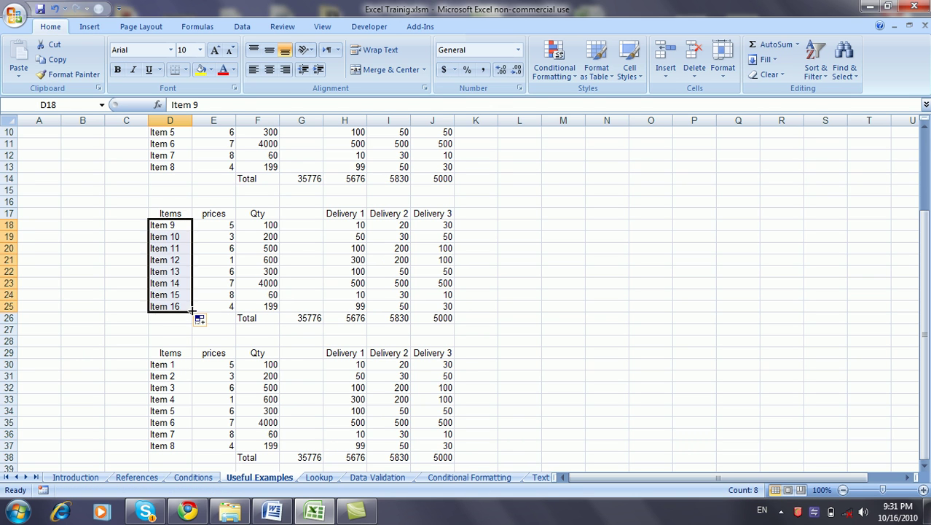
- Rename the third table's items as Item 17 to Item 24 in D30:D37, filling the series down
click(177, 367)
text(Item 17)
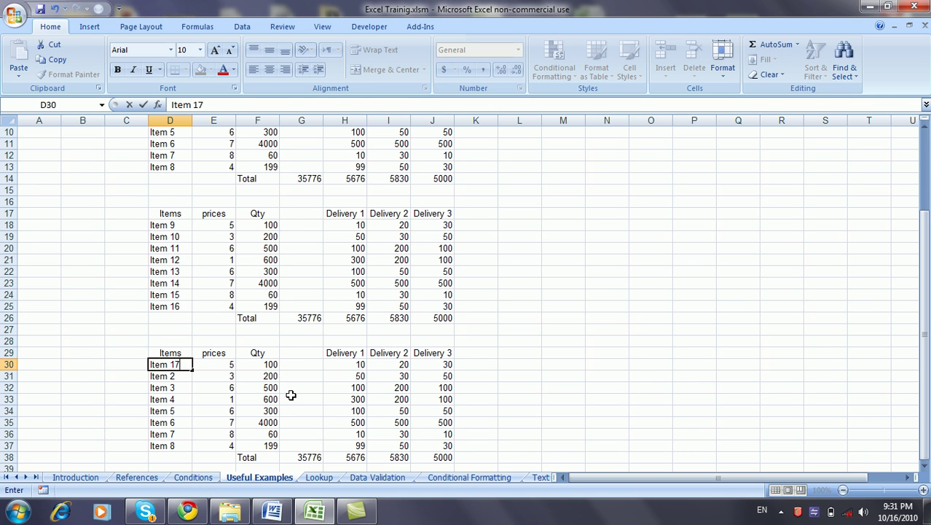
key(Return)
text(Item 18)
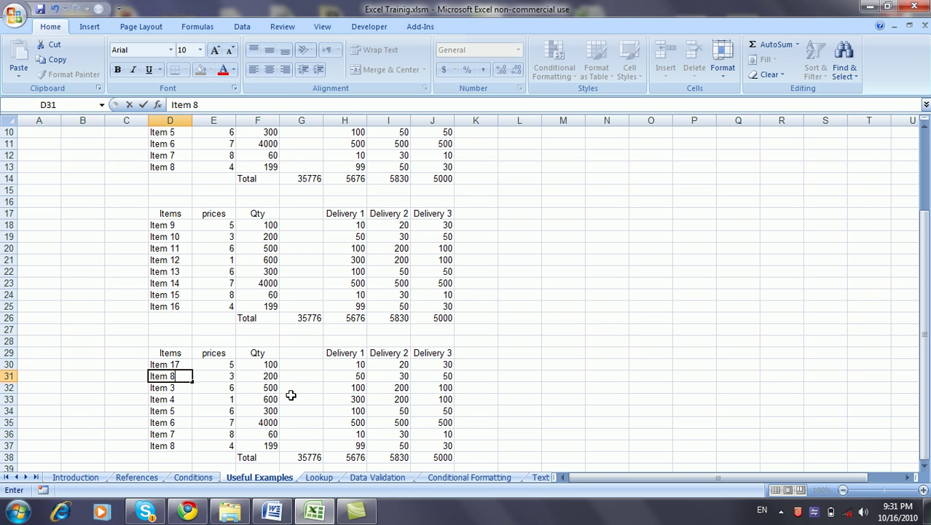
key(Return)
drag(187, 365, 192, 450)
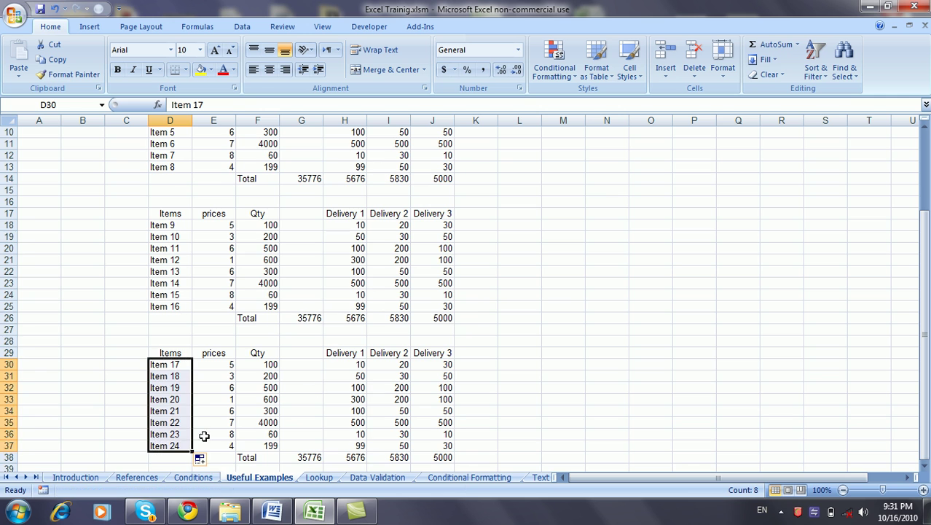
- Enter the label Grand Total in F41 below the third table
scroll(464, 335, down, 4)
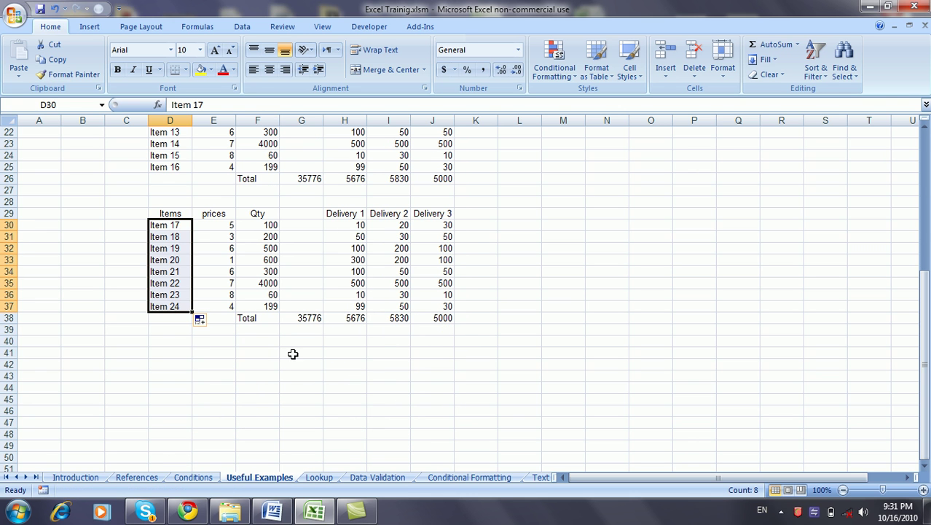
click(273, 352)
text(Gra)
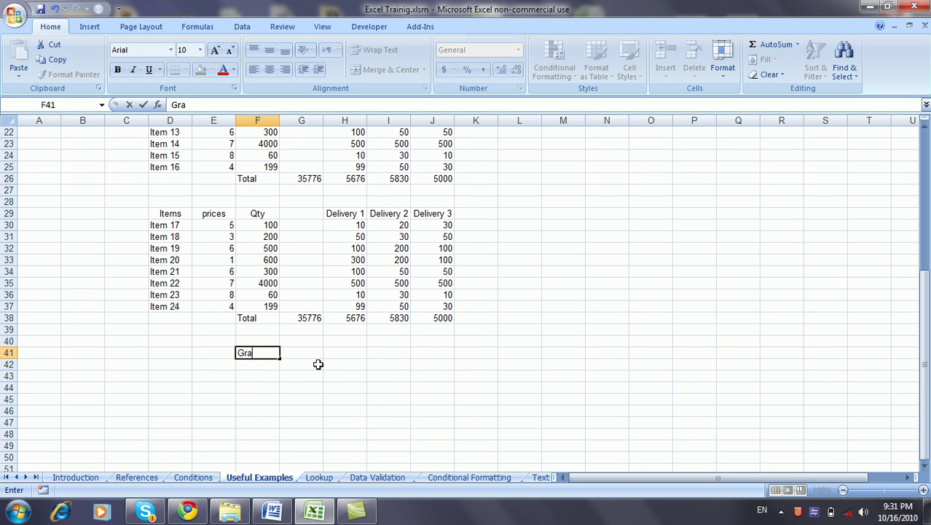
text(nd Total)
key(Return)
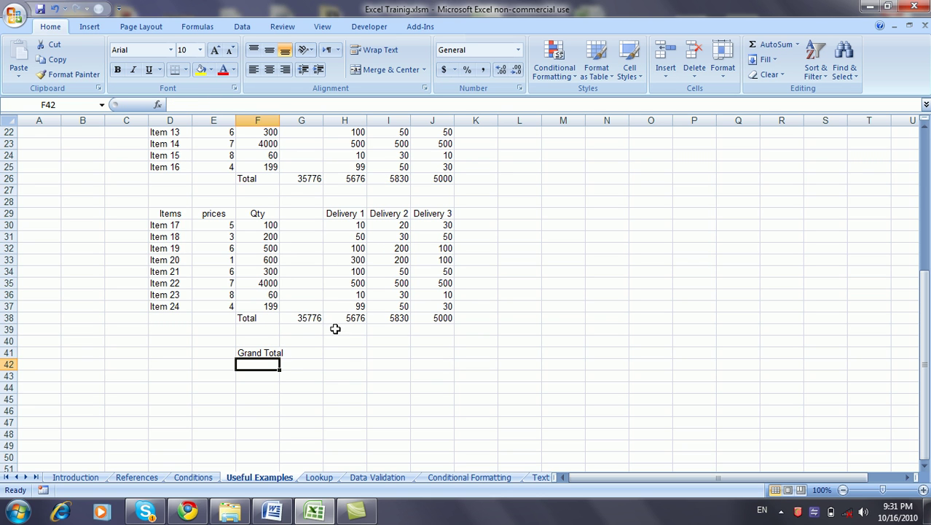
- Calculate the grand total in G41 with =G14+G26+G38 and fill the formula across to J41
click(307, 354)
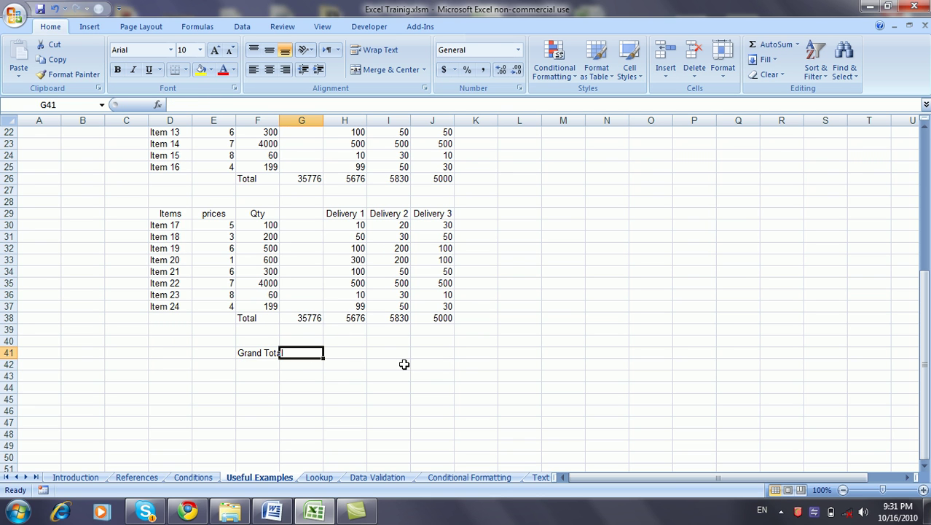
text(=)
scroll(404, 364, up, 5)
click(321, 213)
text(+)
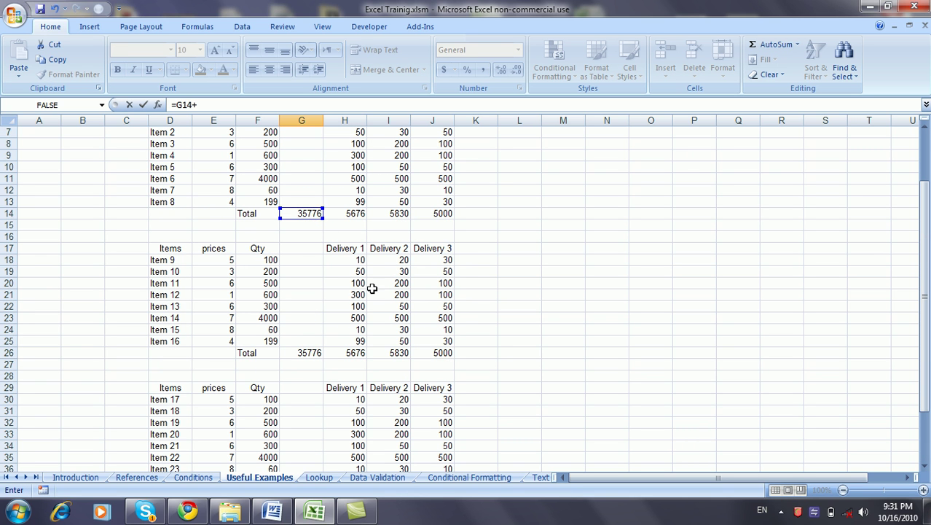
click(319, 352)
text(+)
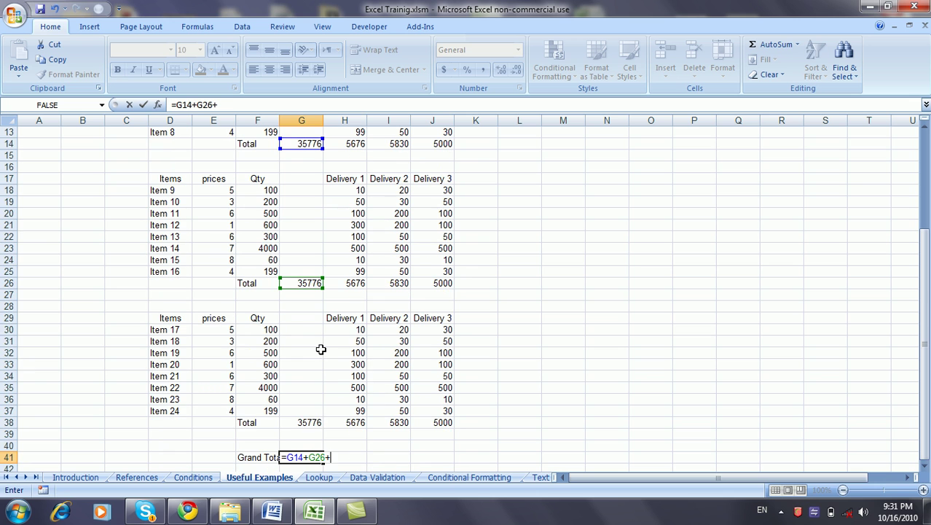
click(311, 421)
key(Return)
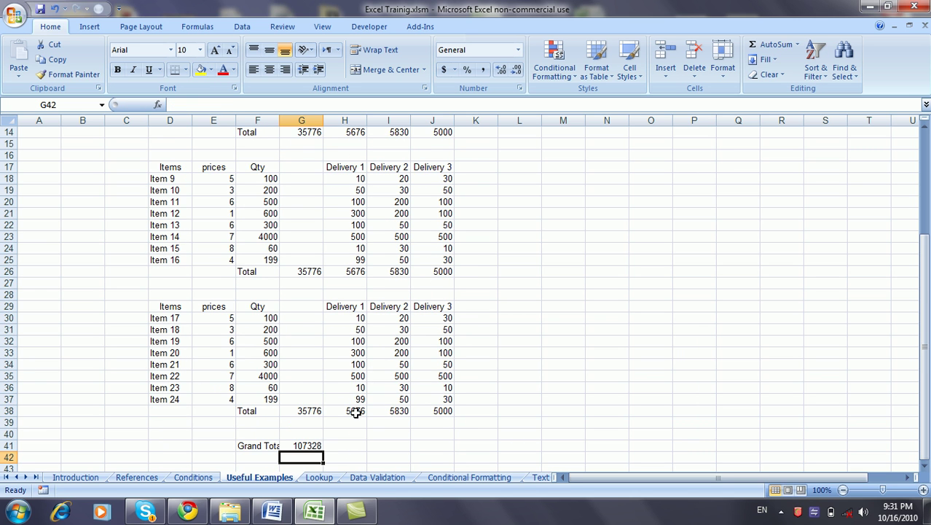
click(317, 412)
drag(323, 416, 447, 418)
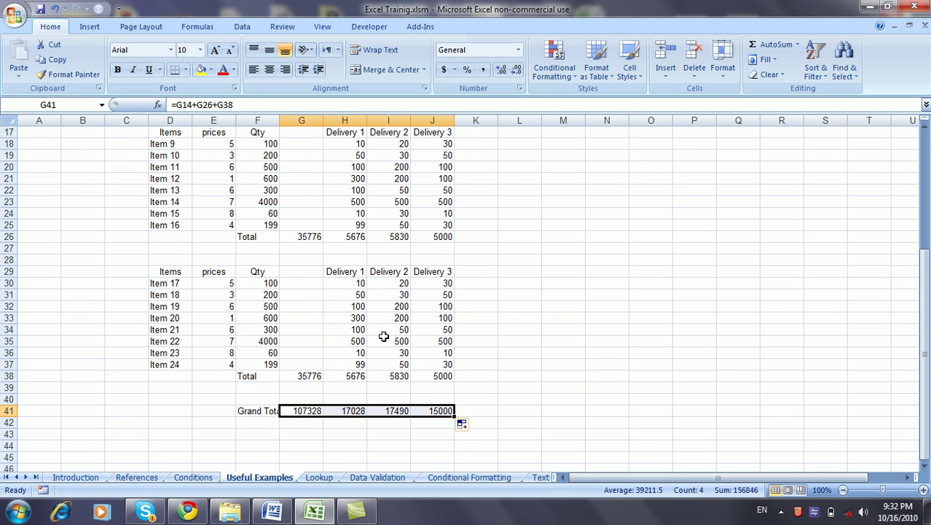
- Replace the grand totals in G41:J41 by clearing them and entering =SUMIF(F5:F38,"Total",G5:G38) in G41
drag(303, 410, 436, 411)
key(Delete)
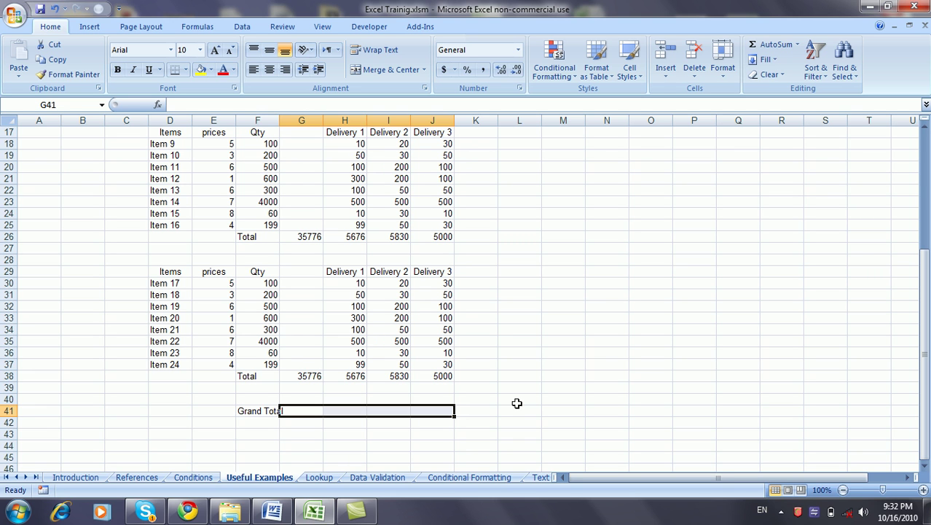
text(=)
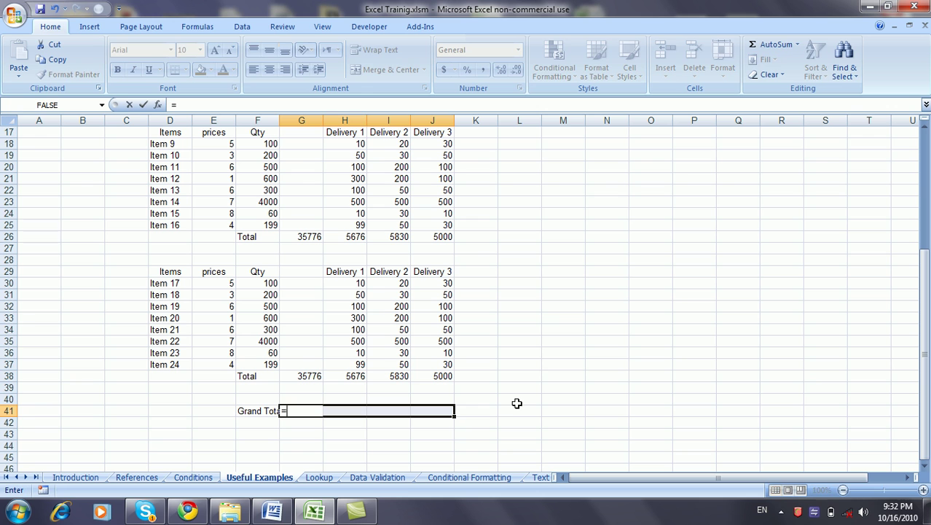
text(sum)
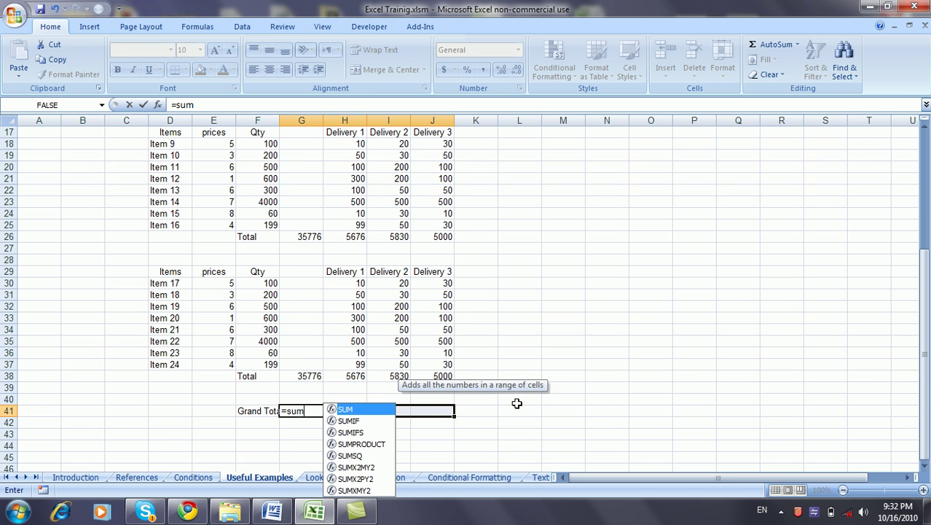
text(if()
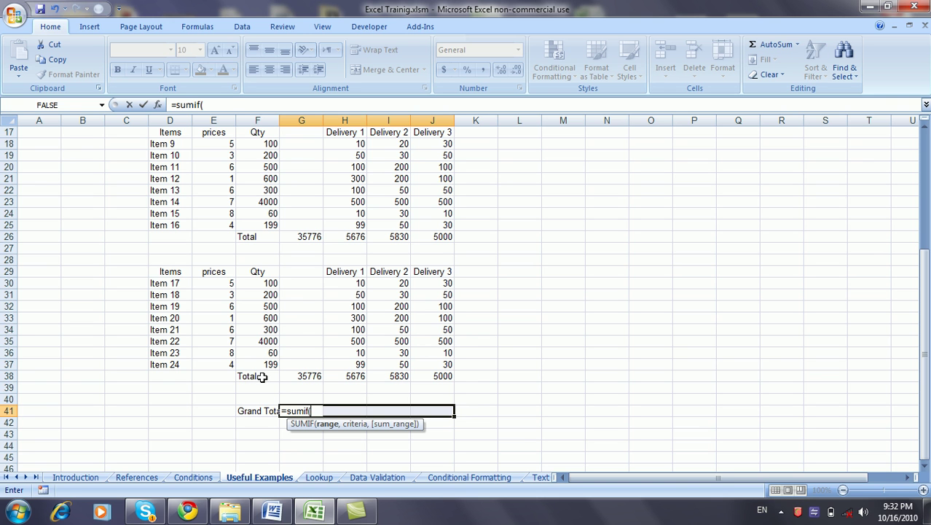
drag(263, 377, 263, 179)
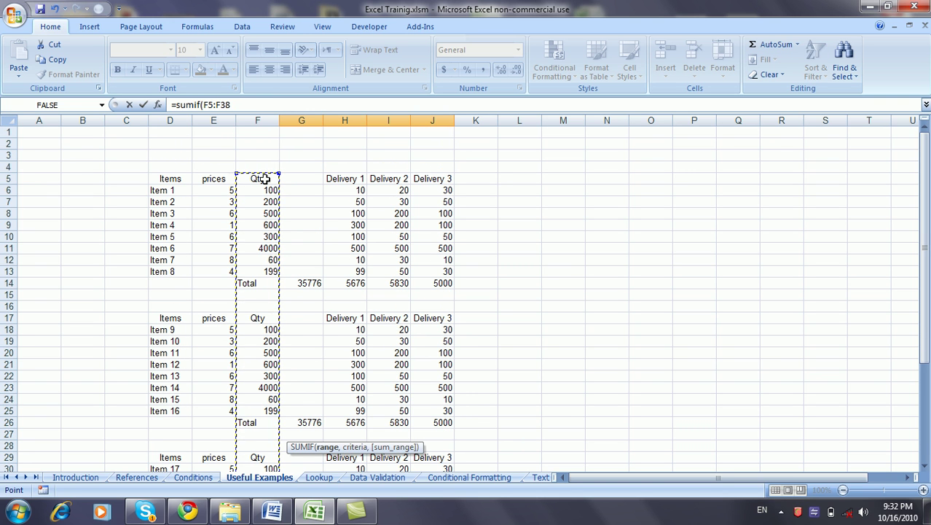
text(,)
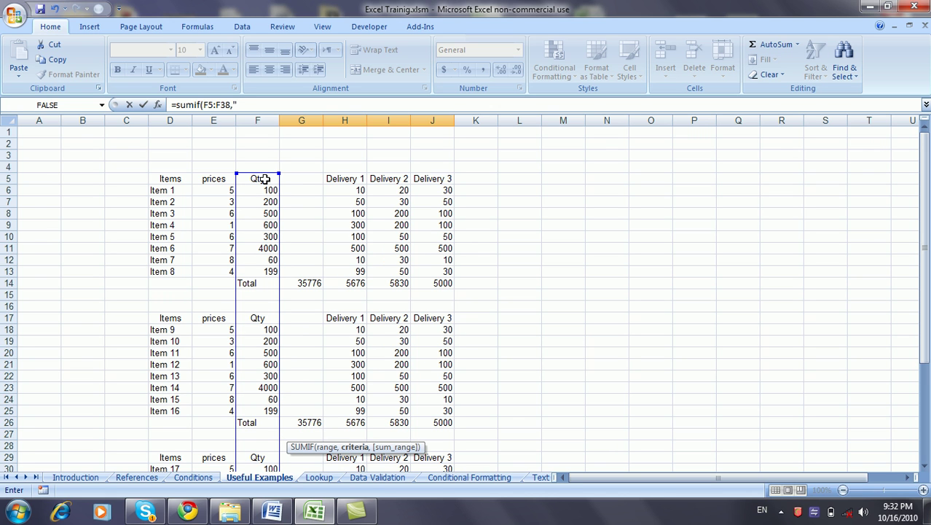
text("Total",)
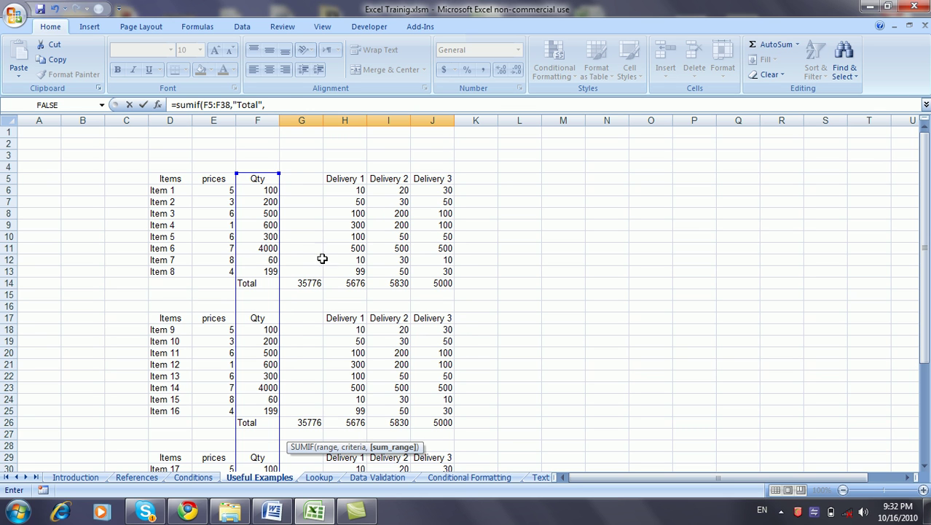
drag(302, 181, 308, 424)
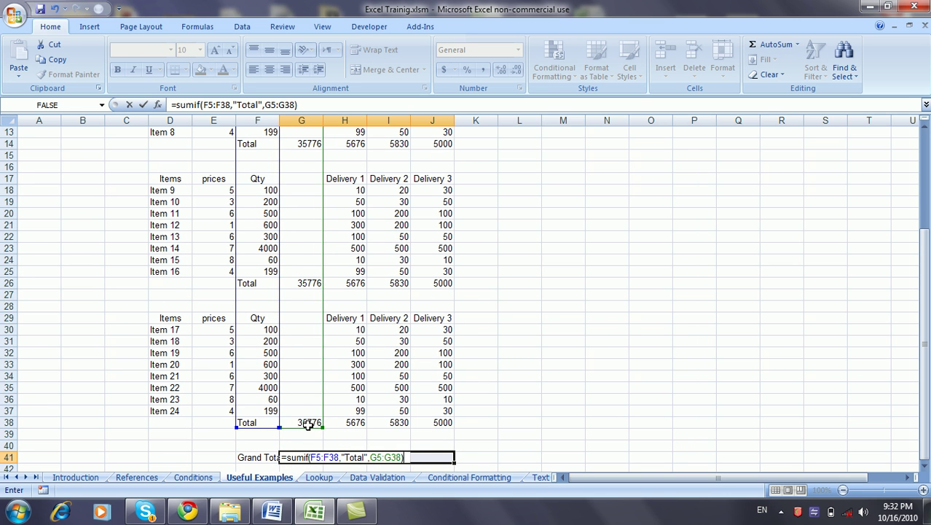
key(Return)
- Enter the label Manual in F43, two rows below the Grand Total label
scroll(308, 425, down, 1)
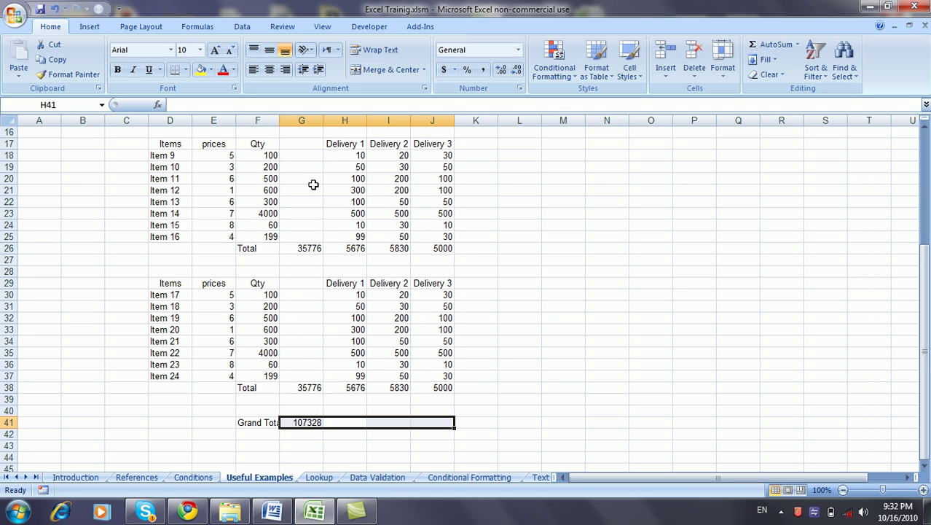
scroll(339, 285, down, 2)
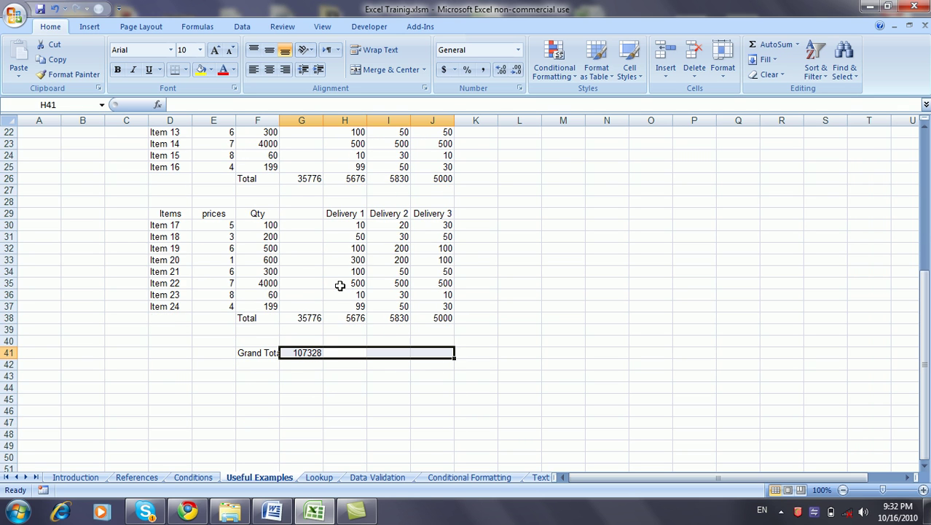
click(300, 376)
click(267, 373)
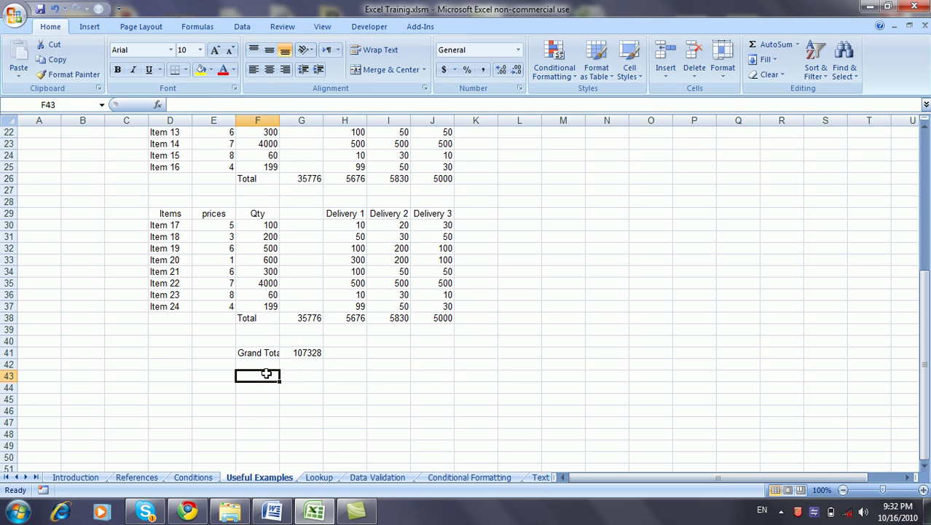
text(Manual)
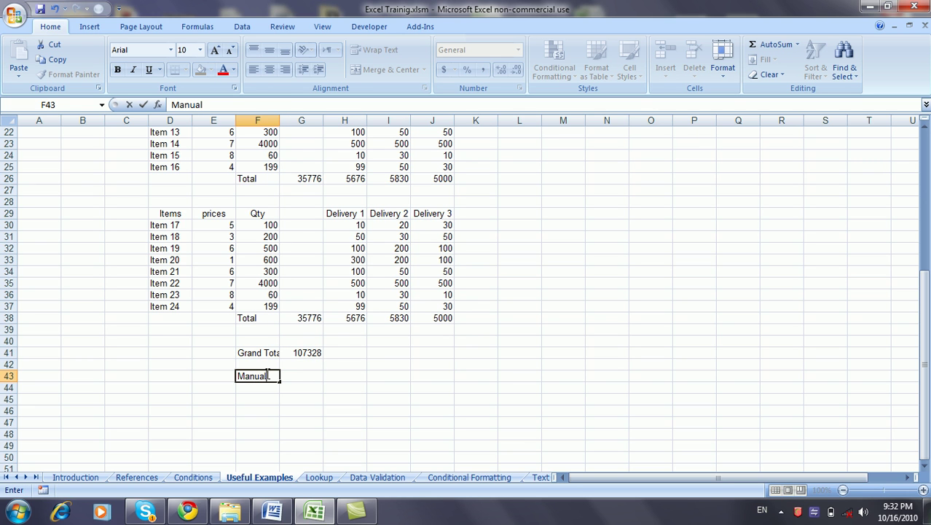
key(Tab)
- Calculate the manual total in G43 with =G14+G26+G38 and fill the formula across to J43
text(=)
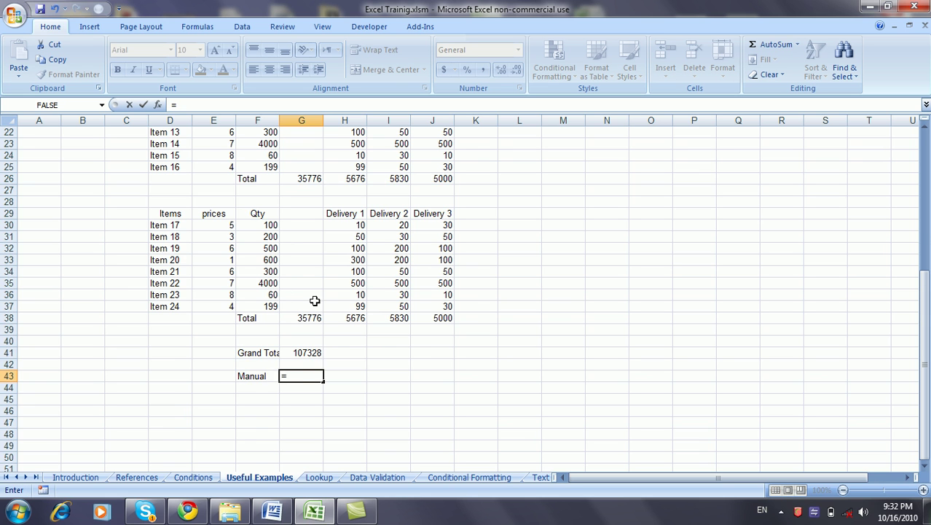
scroll(312, 248, up, 4)
click(312, 177)
text(+)
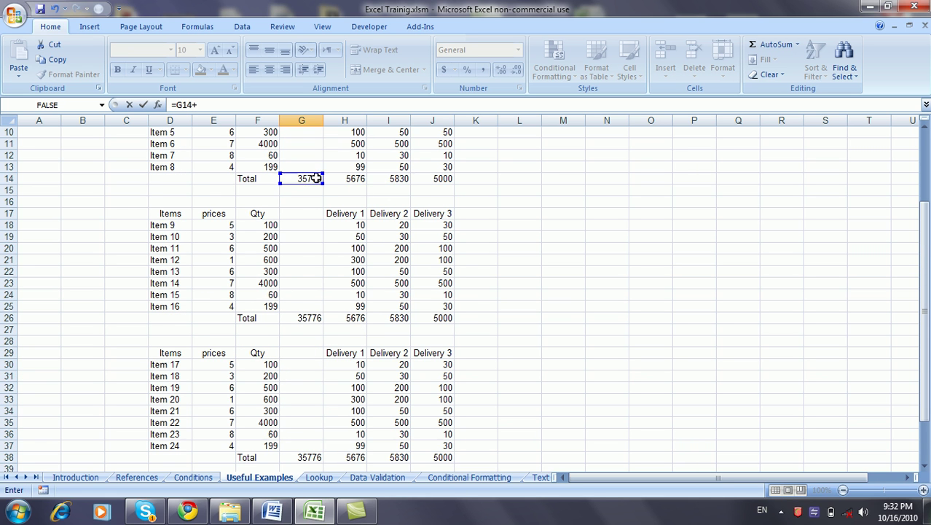
scroll(311, 196, down, 3)
click(309, 212)
text(+)
click(302, 350)
key(Return)
drag(309, 410, 451, 415)
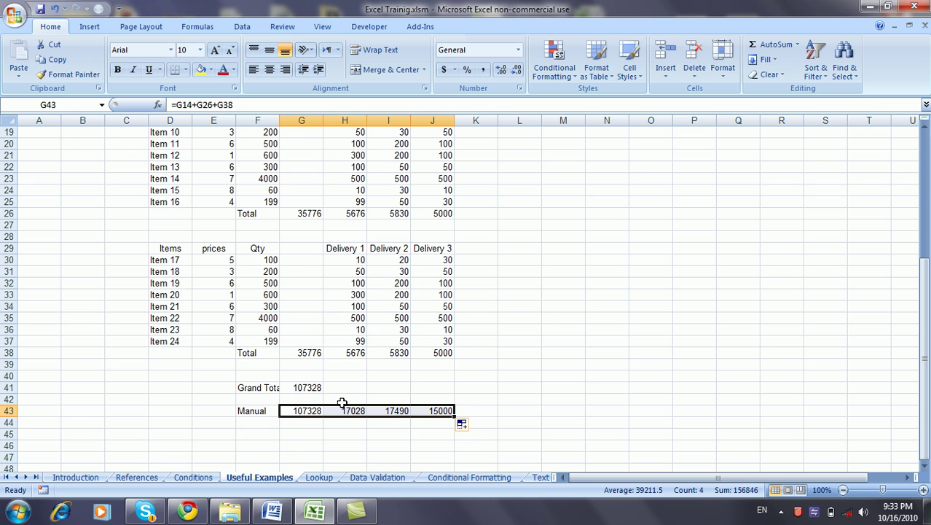
- Try to fill the SUMIF grand total formula from G41 across to J41
click(320, 387)
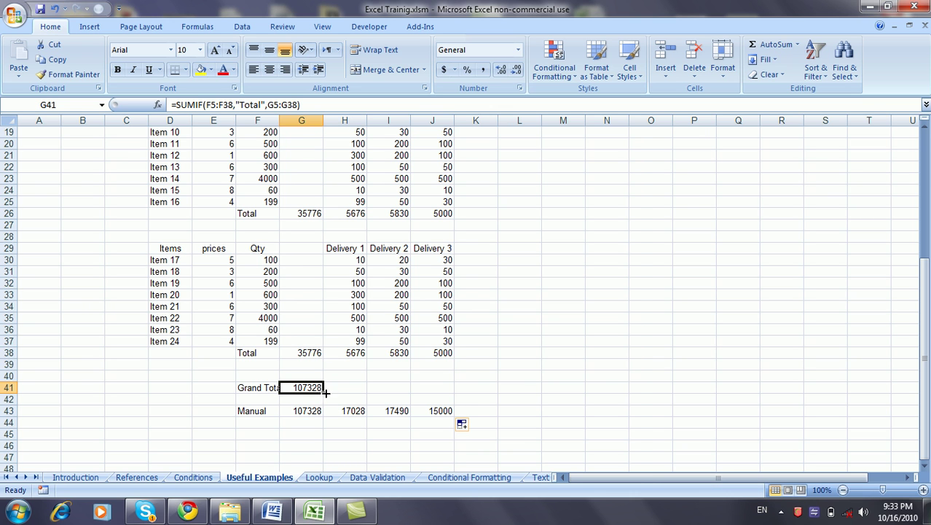
drag(323, 393, 445, 400)
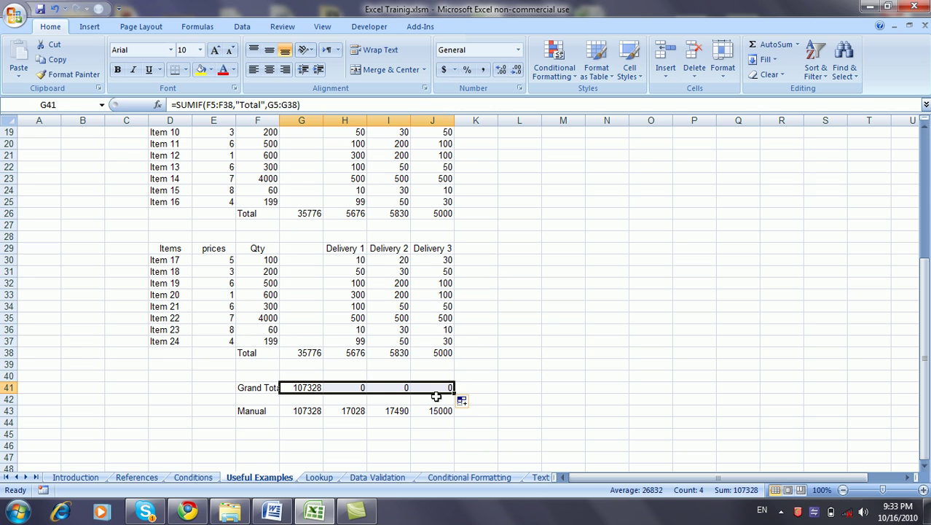
- Make the SUMIF criteria range in G41 absolute as $F$5:$F$38 and fill the corrected formula across to J41
click(316, 388)
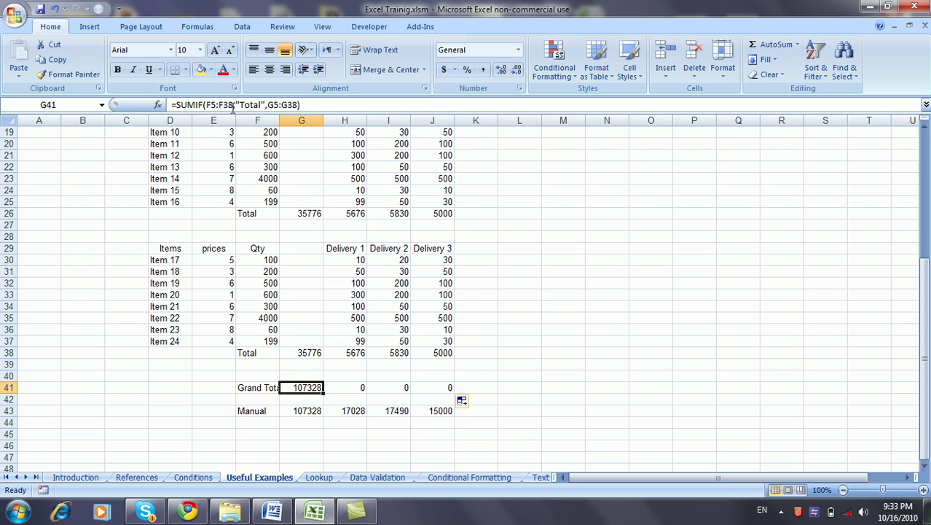
click(207, 104)
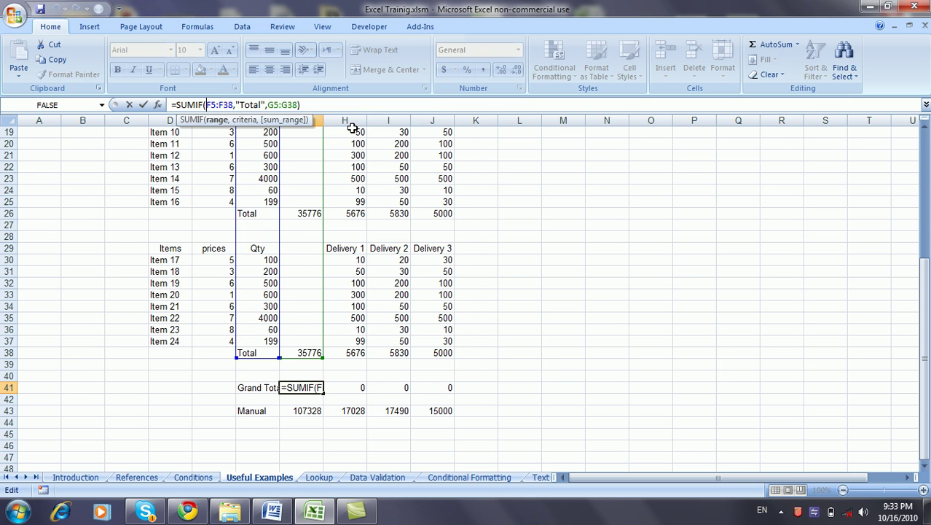
text($F)
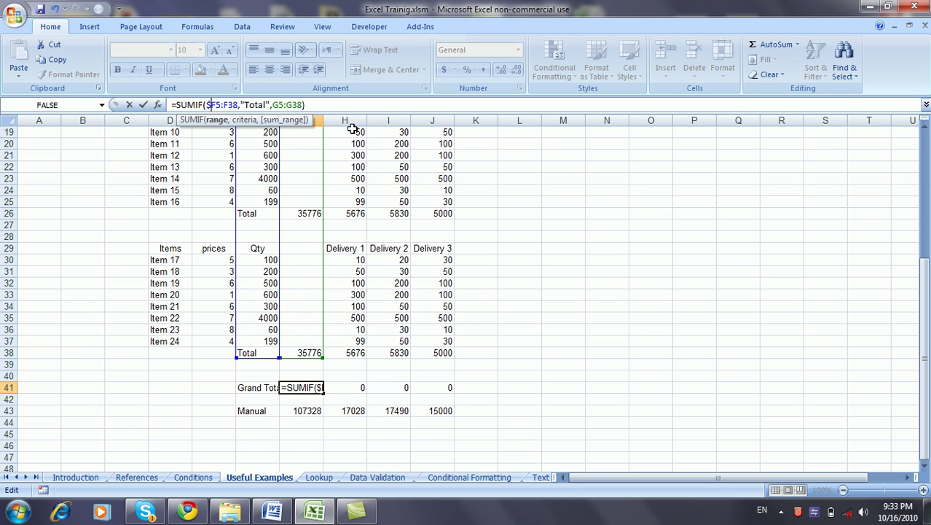
text($5:$)
key(Right)
text($)
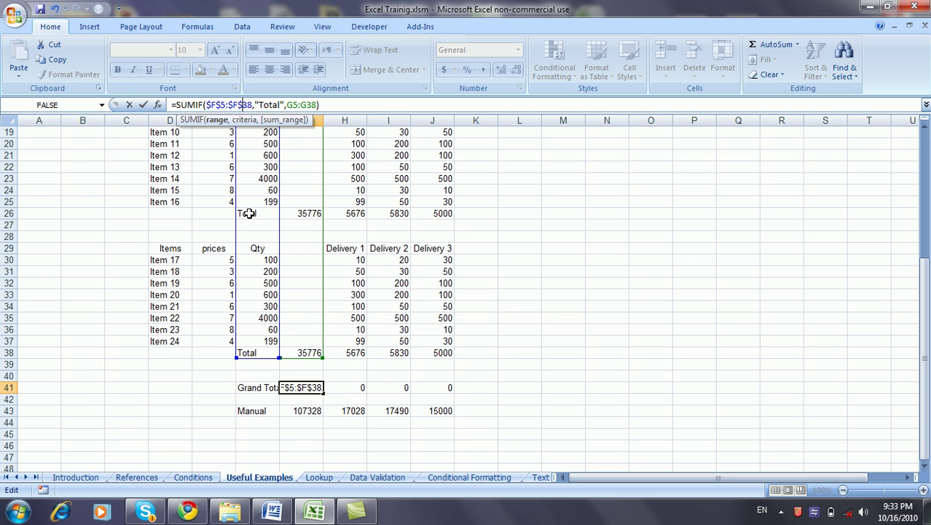
key(Return)
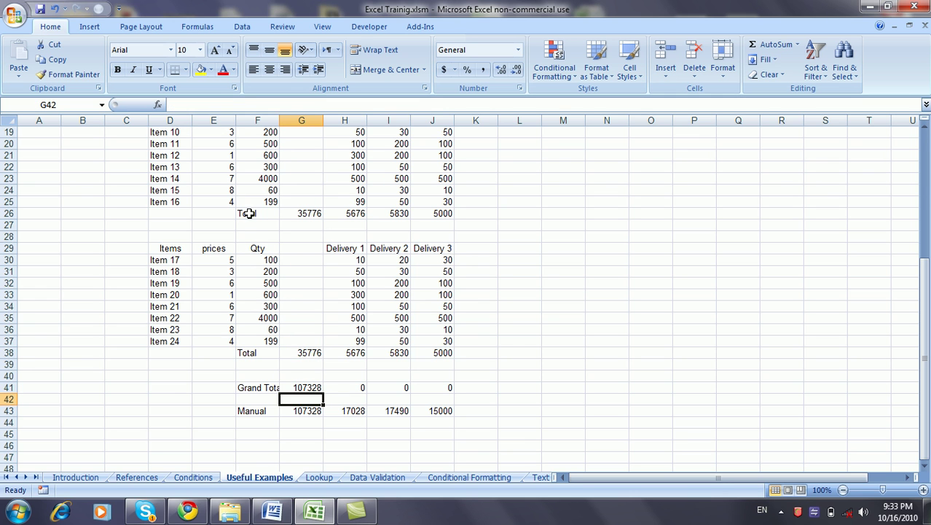
click(311, 386)
drag(323, 393, 444, 394)
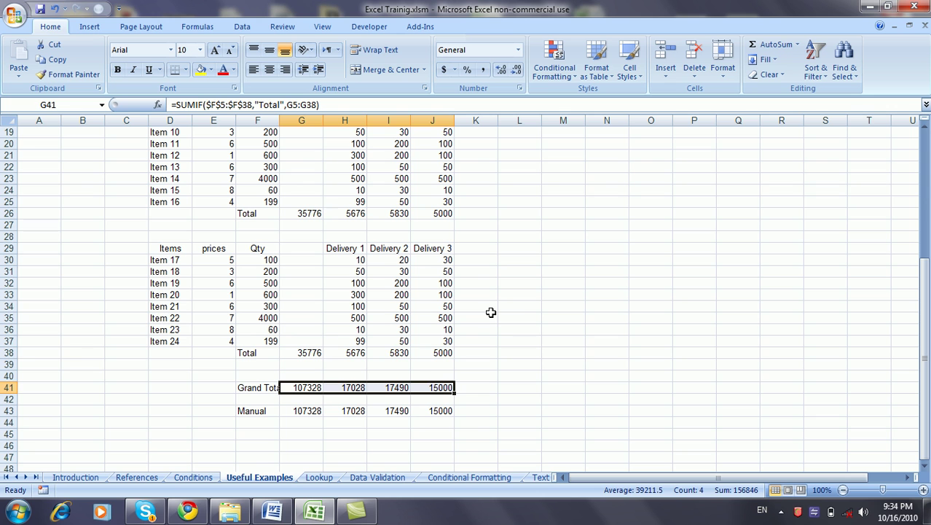
- Show the sheet's formulas to examine the SUMPRODUCT, SUMIF and manual totals, and switch back to showing values
click(195, 26)
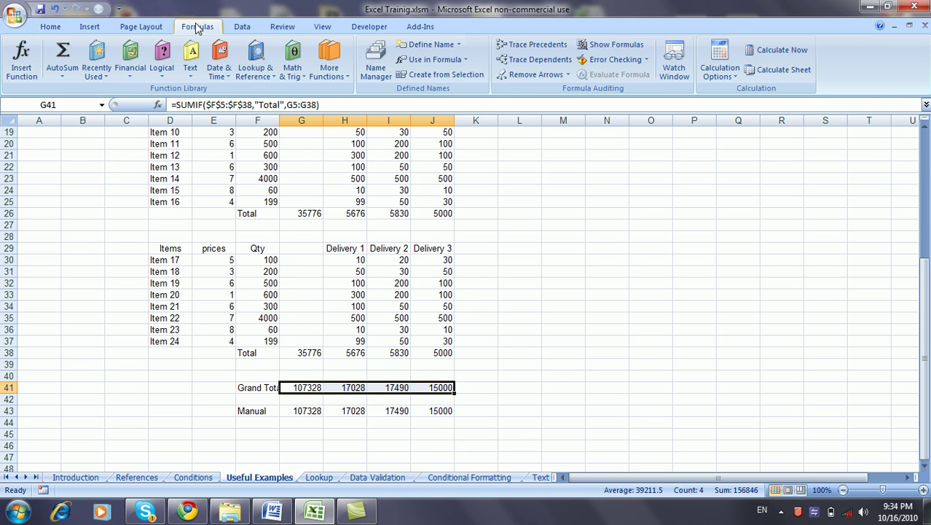
click(601, 47)
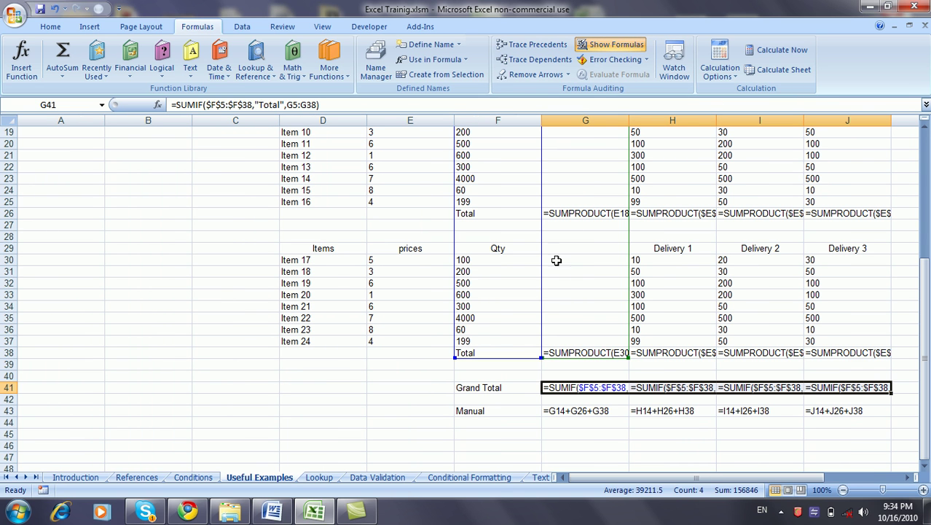
drag(605, 477, 705, 483)
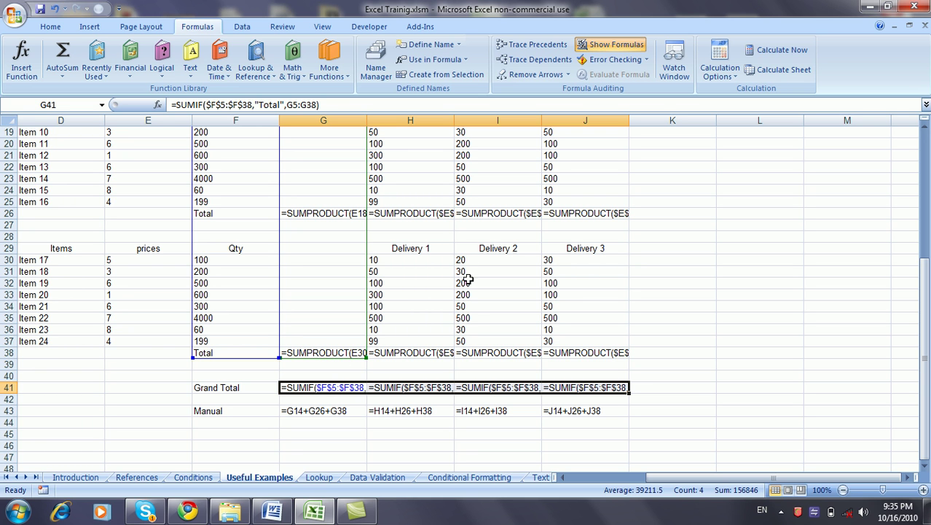
scroll(515, 211, up, 6)
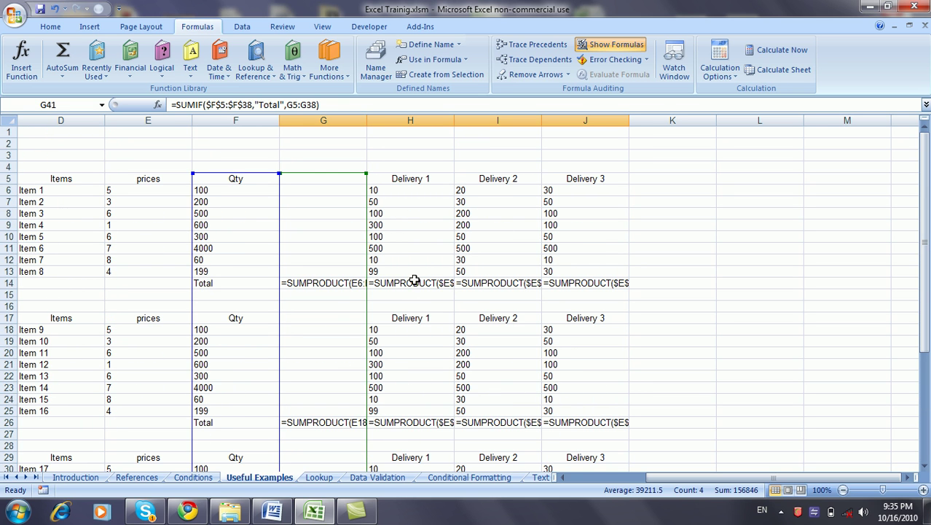
scroll(558, 281, down, 6)
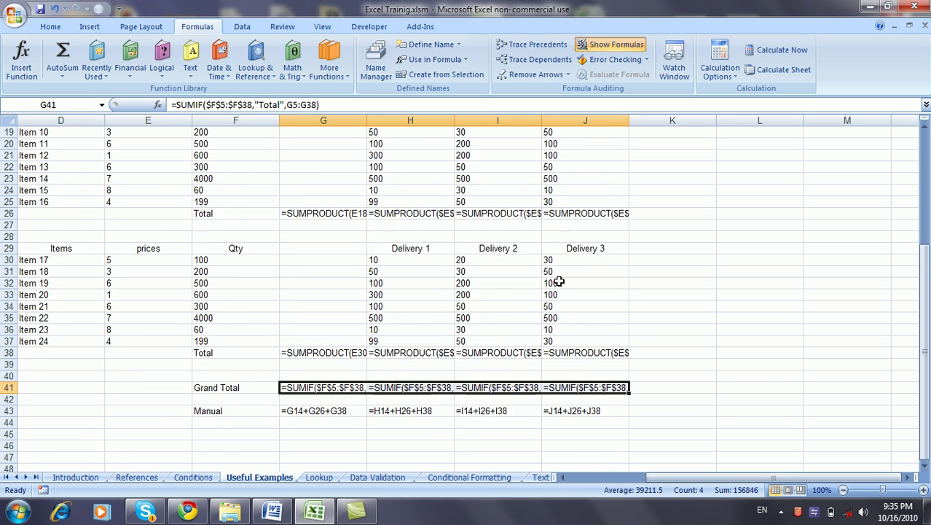
scroll(558, 282, down, 1)
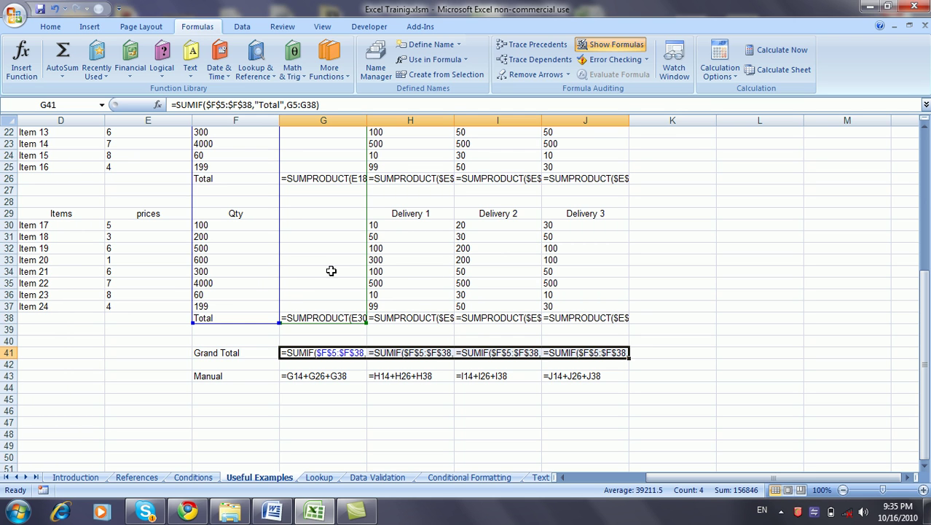
click(595, 48)
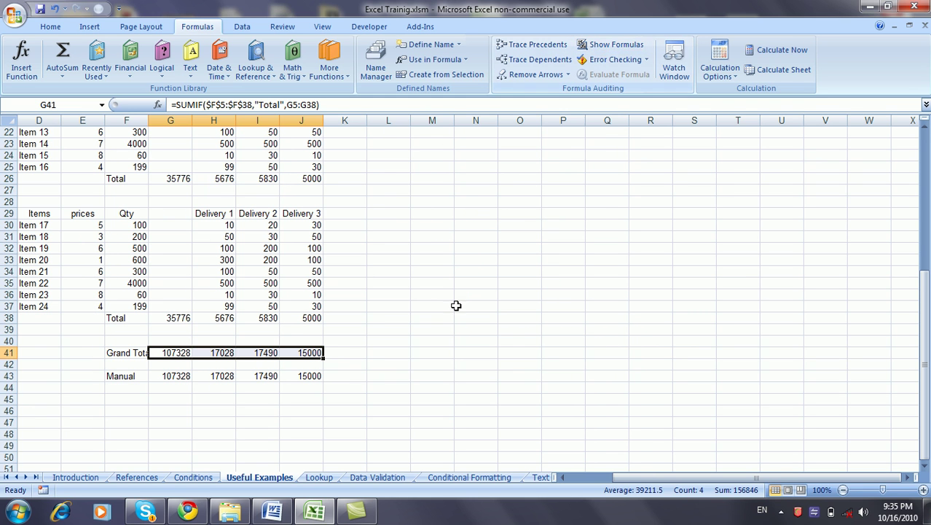
- Trace the precedents of the first table's total in G14 and remove the tracer arrows
scroll(446, 319, up, 7)
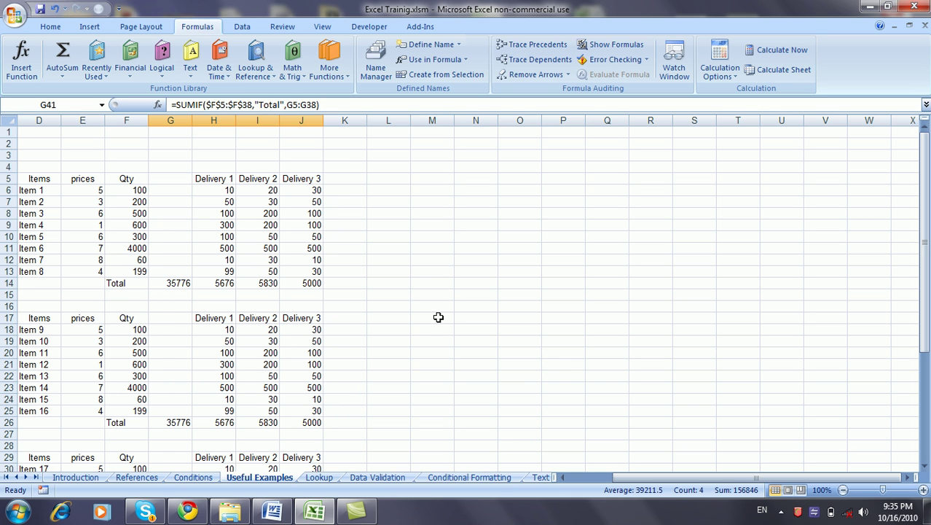
scroll(401, 305, down, 1)
scroll(401, 305, down, 1)
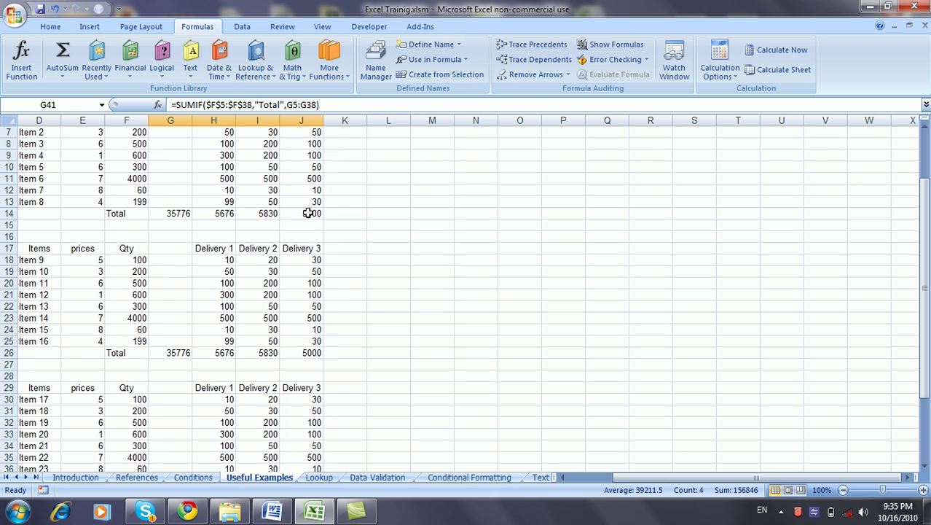
click(180, 214)
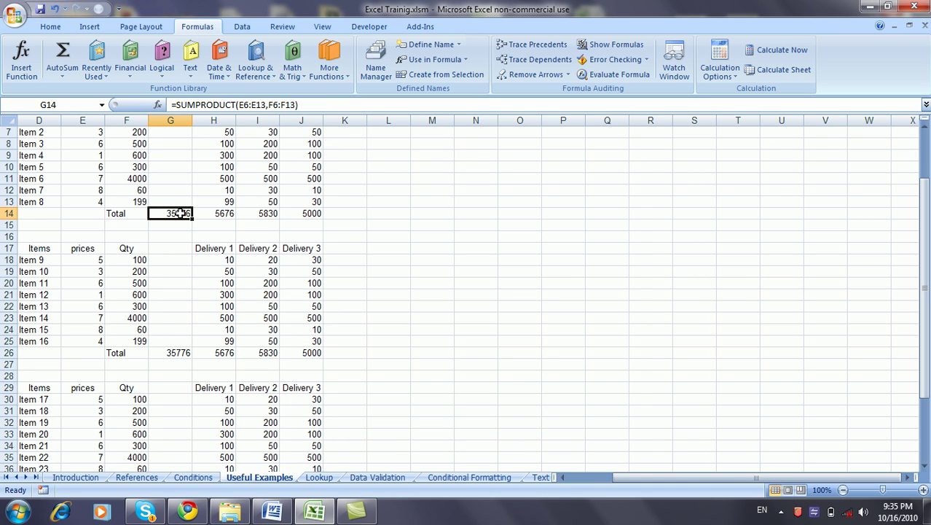
scroll(182, 219, up, 2)
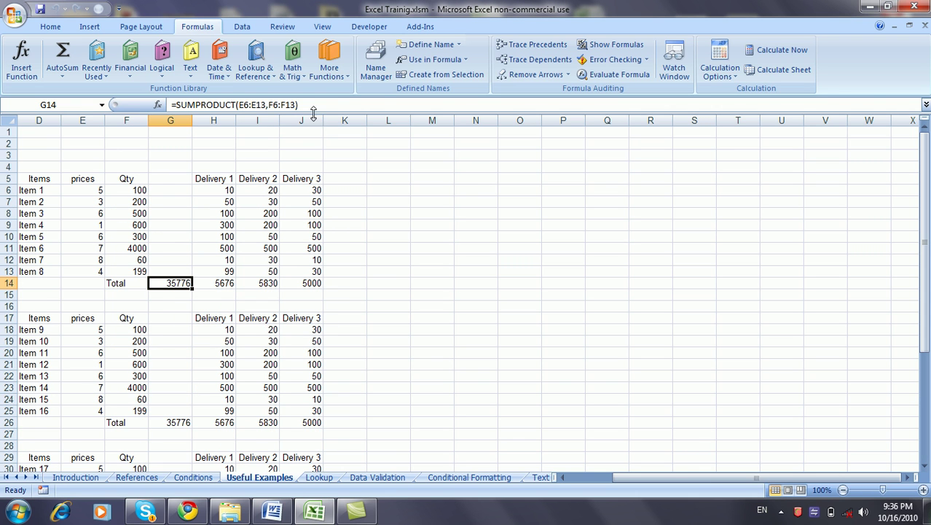
click(546, 52)
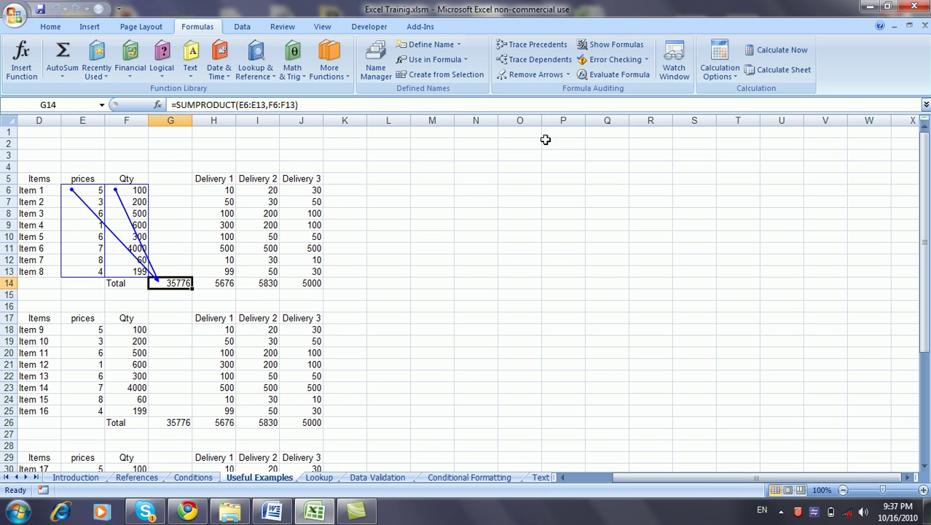
click(535, 75)
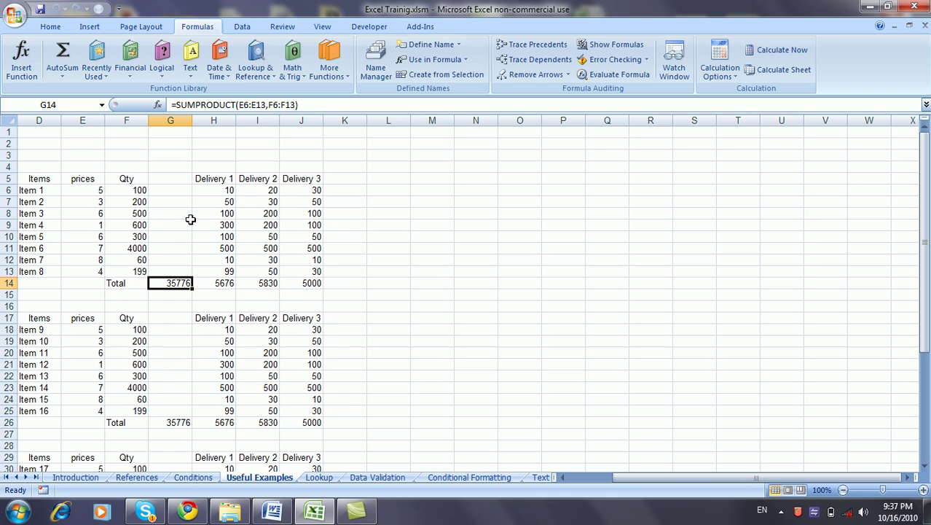
- Set Item 1's price in E6 to 6 with its dependents traced, and remove the tracer arrows
click(86, 191)
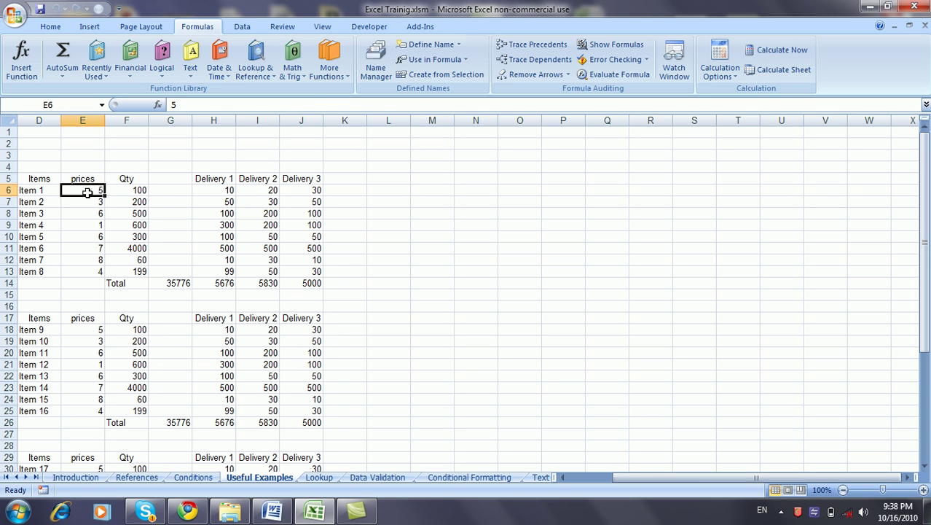
click(555, 64)
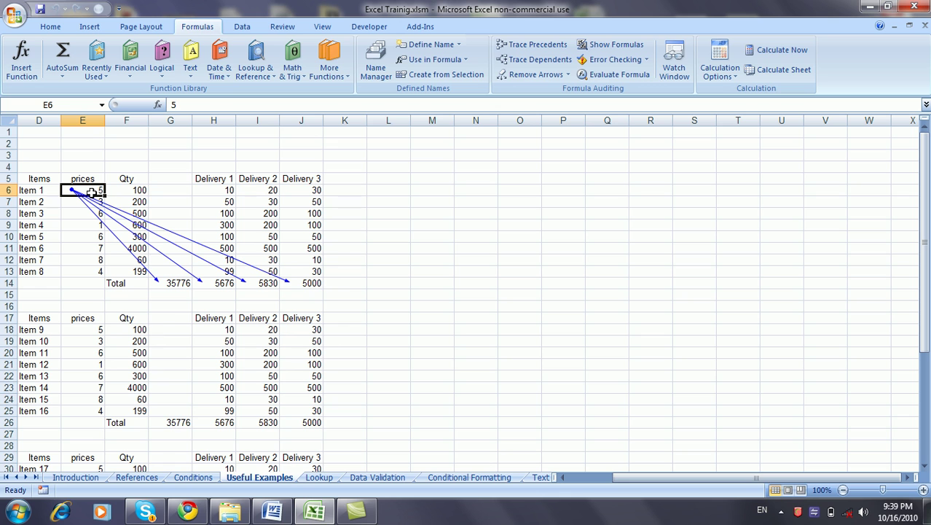
text(6)
click(115, 225)
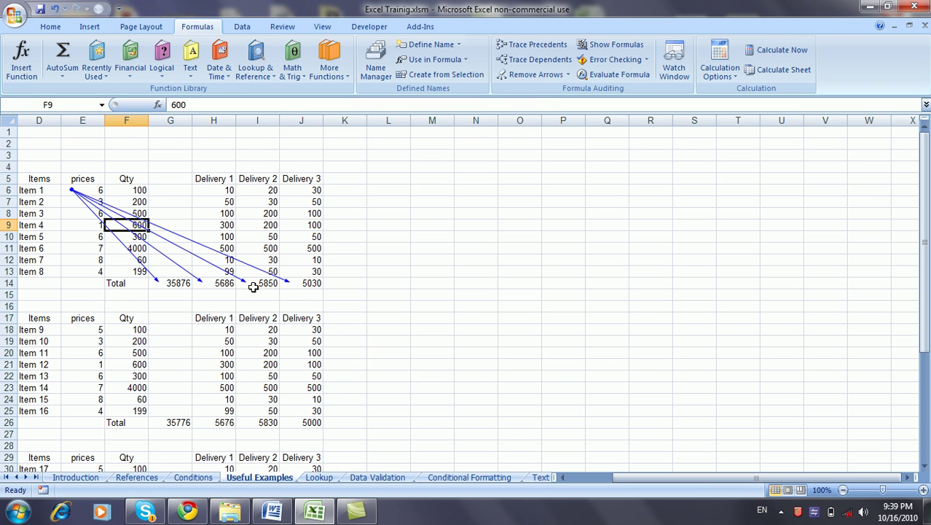
click(532, 77)
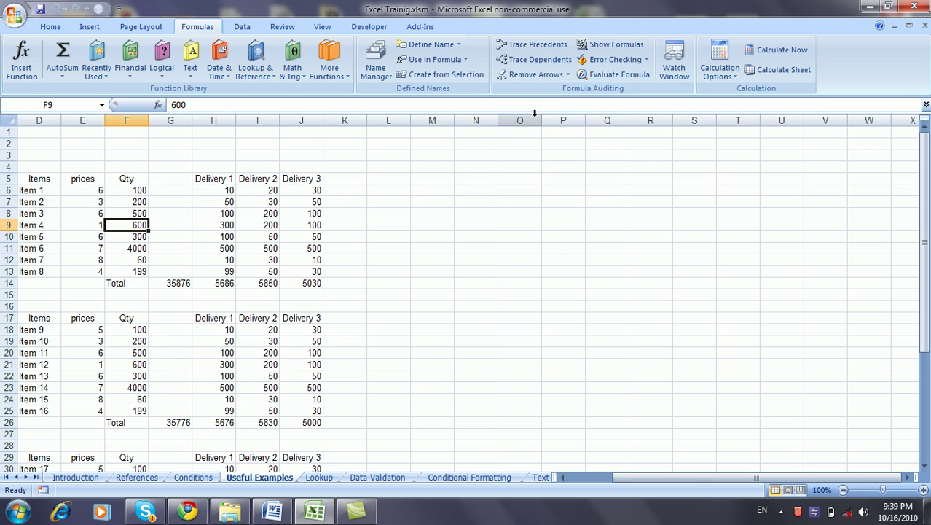